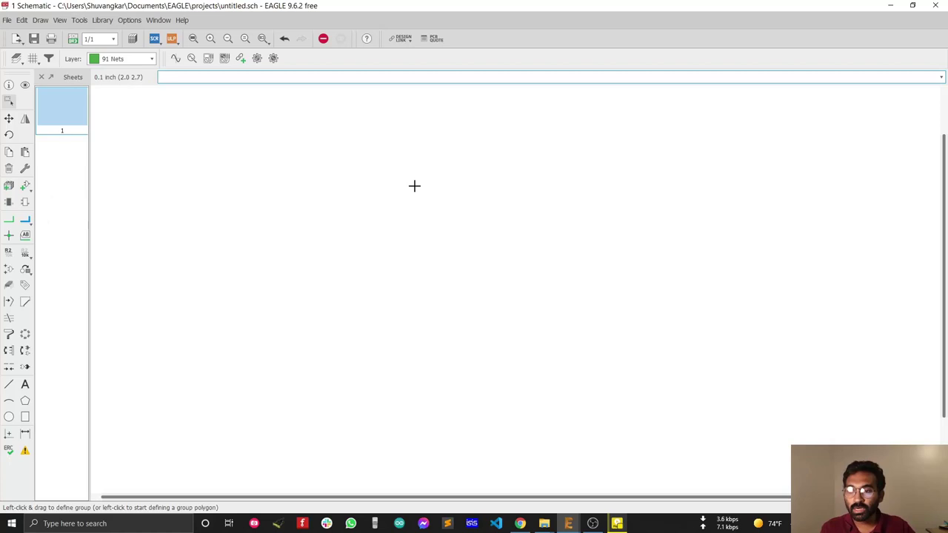
Search the part library for 7805 and expand the linear library's 78* regulator family.
{"action": "left_click", "coordinate": [25, 186]}
{"action": "key", "text": "ctrl+a"}
{"action": "key", "text": "BackSpace"}
{"action": "type", "text": "7805"}
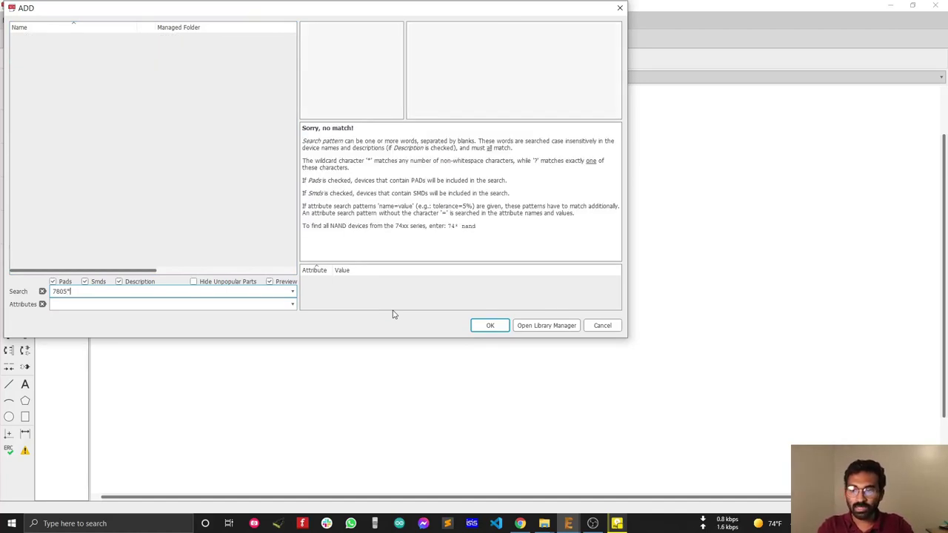
{"action": "key", "text": "Return"}
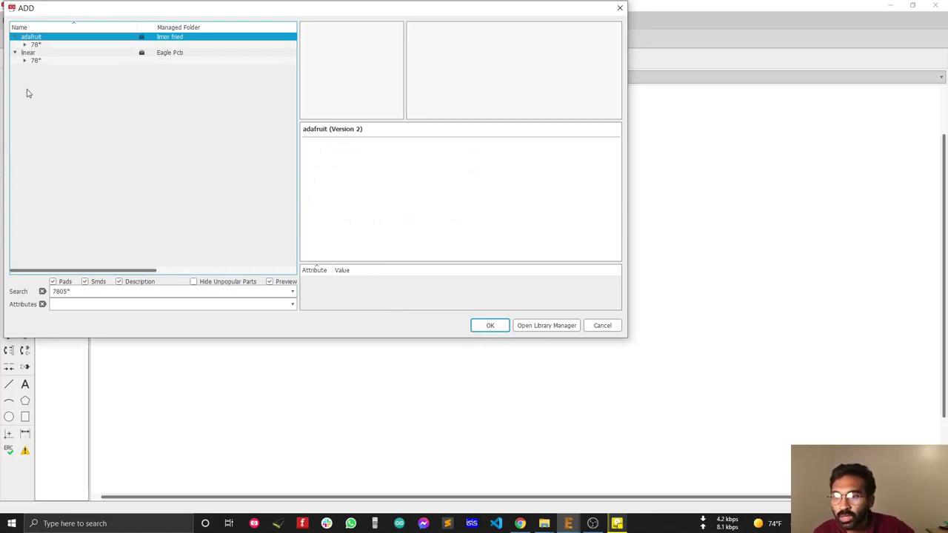
{"action": "left_click", "coordinate": [26, 45]}
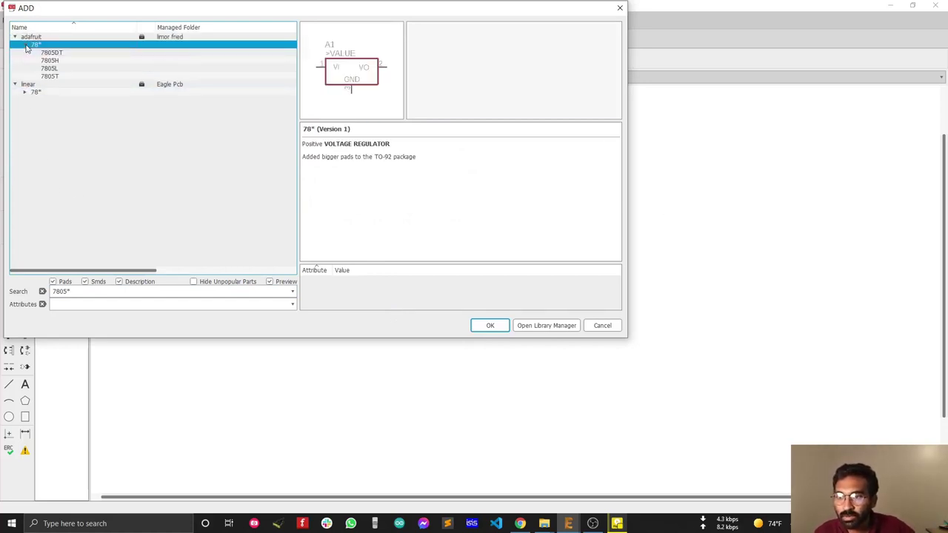
{"action": "left_click", "coordinate": [26, 91]}
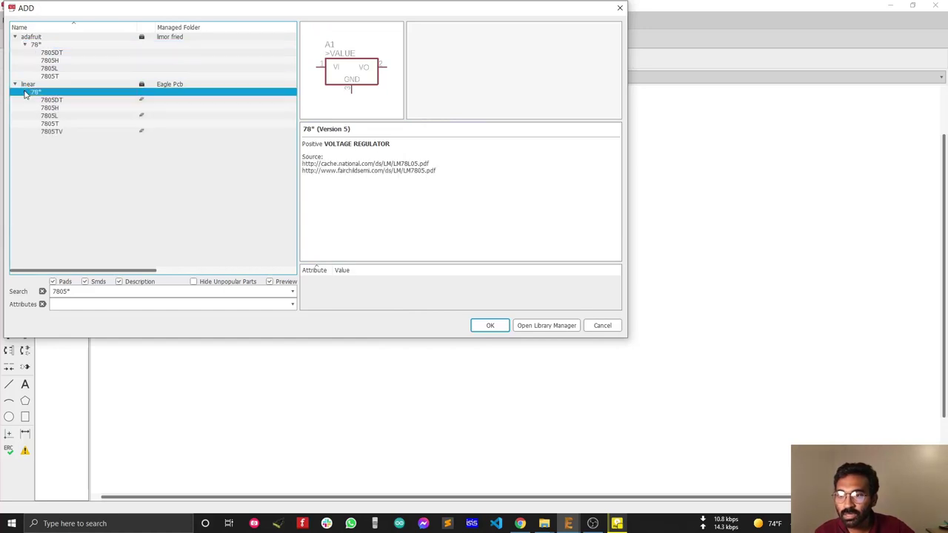
{"action": "left_click", "coordinate": [25, 45]}
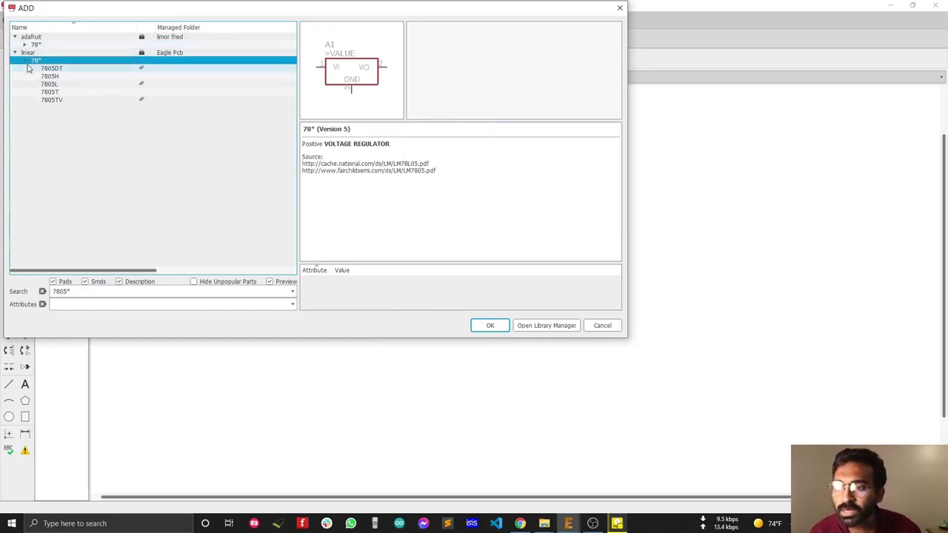
Compare the 7805DT, 7805H, 7805L, 7805T and 7805TV packages, then take the TO-220 7805T.
{"action": "left_click", "coordinate": [59, 70]}
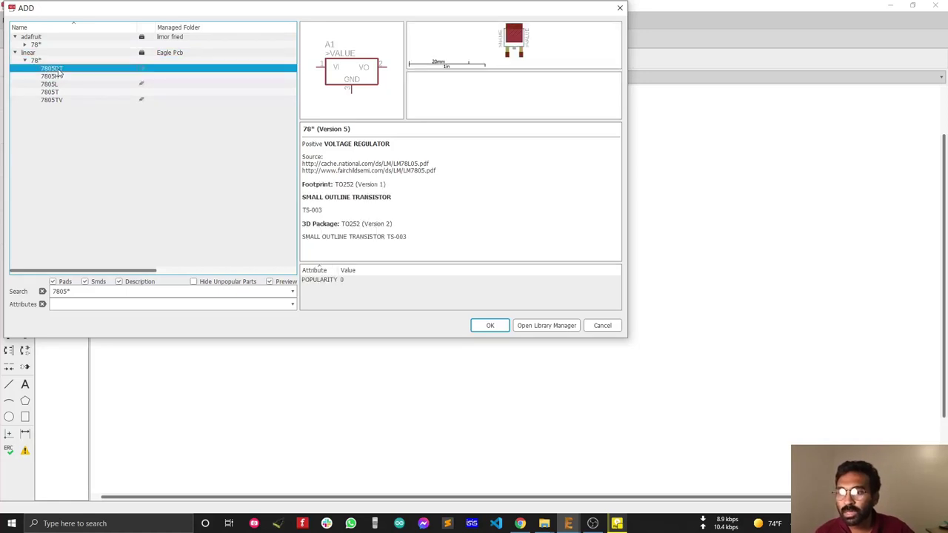
{"action": "left_click", "coordinate": [77, 76]}
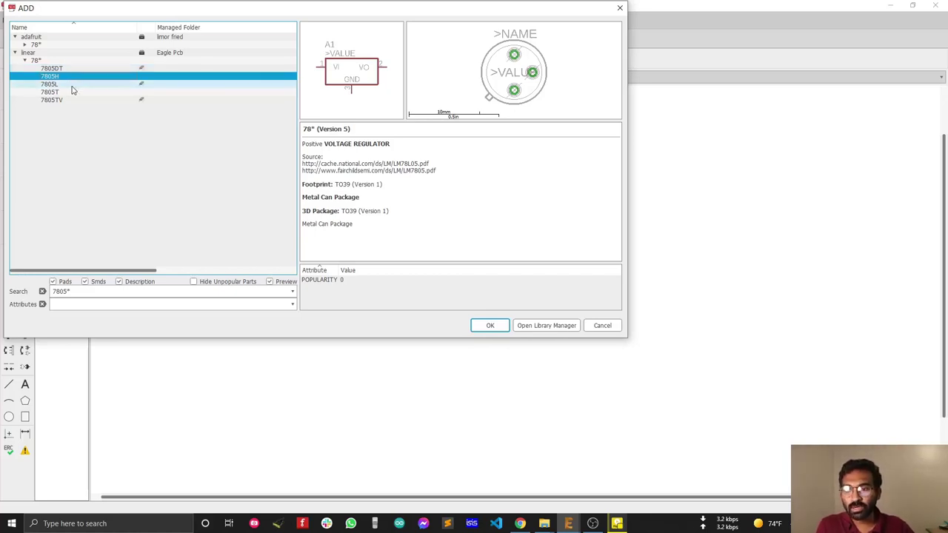
{"action": "left_click", "coordinate": [72, 89]}
{"action": "left_click", "coordinate": [72, 92]}
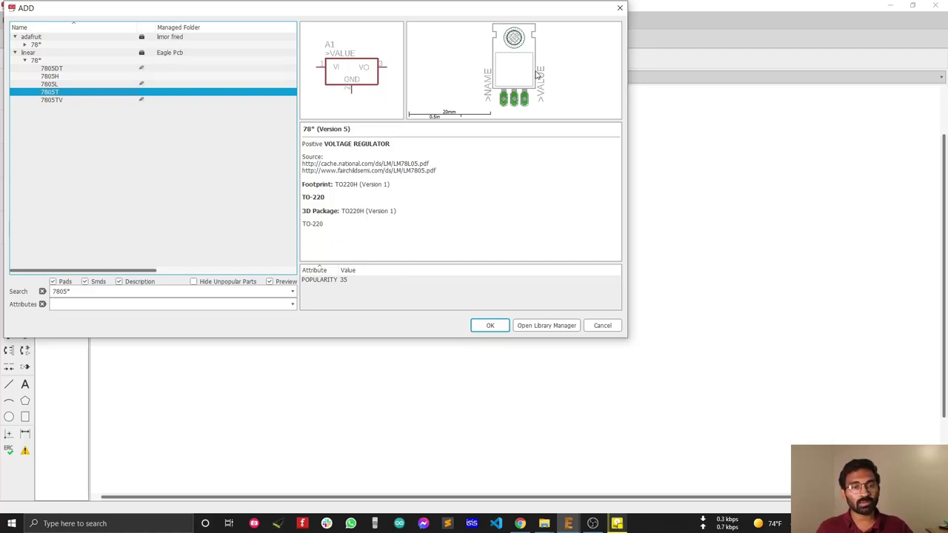
{"action": "left_click", "coordinate": [63, 105]}
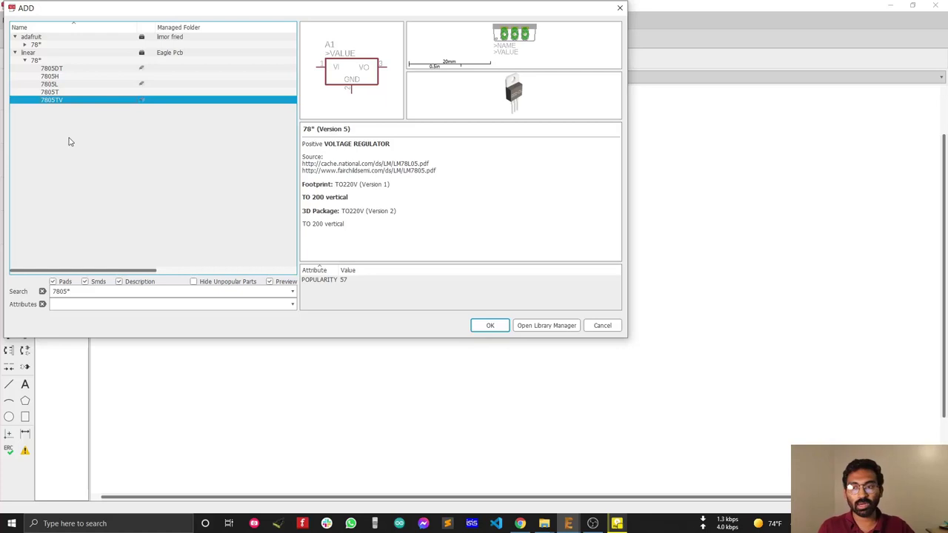
{"action": "left_click", "coordinate": [58, 93]}
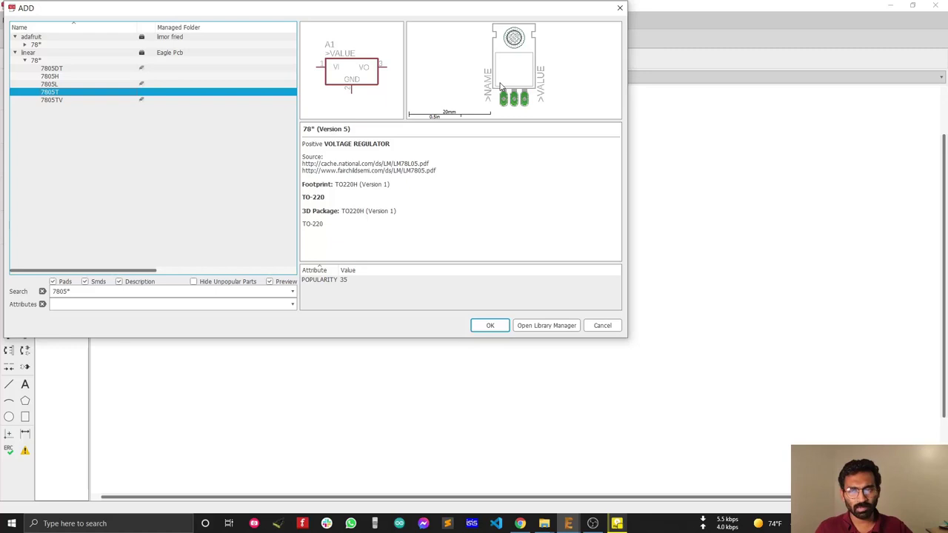
{"action": "double_click", "coordinate": [69, 93]}
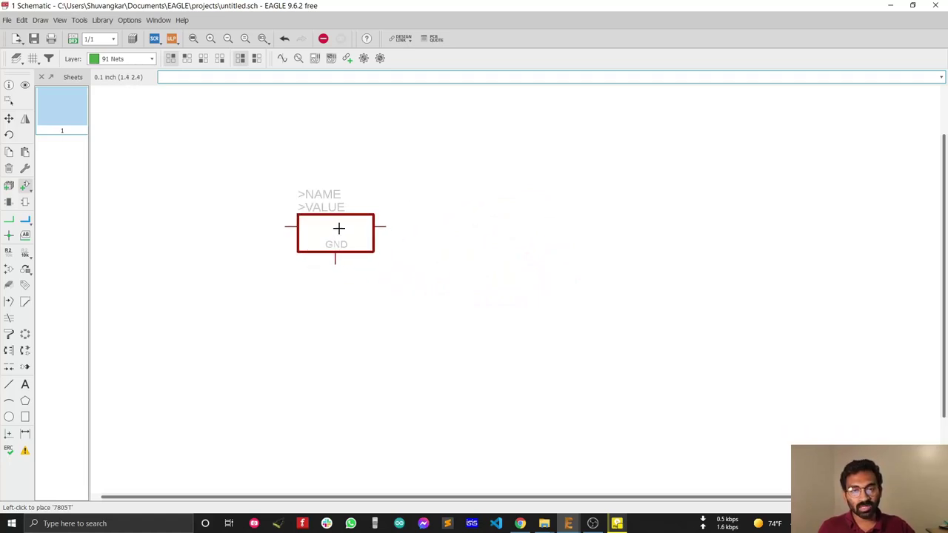
Drop 7805T regulator IC1 on the sheet and IC2 to its right.
{"action": "left_click", "coordinate": [338, 228]}
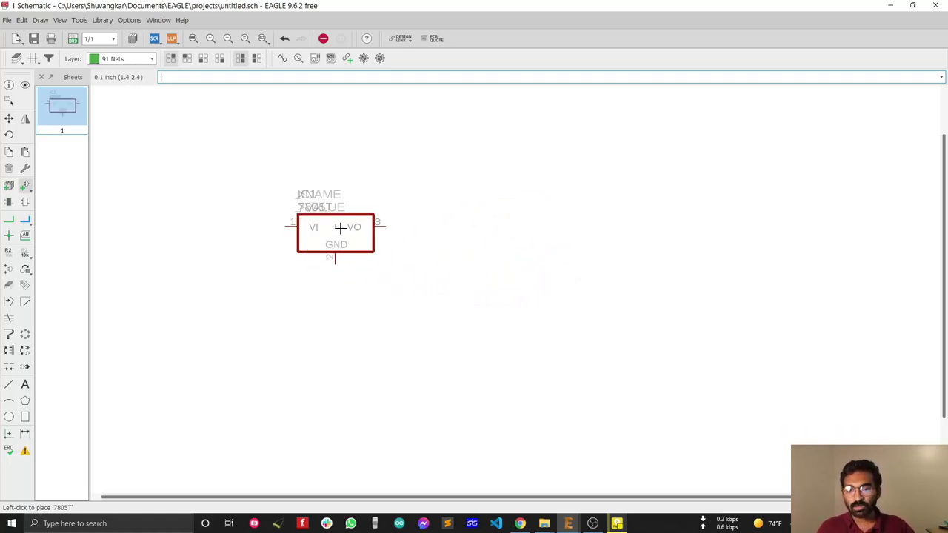
{"action": "left_click", "coordinate": [507, 230]}
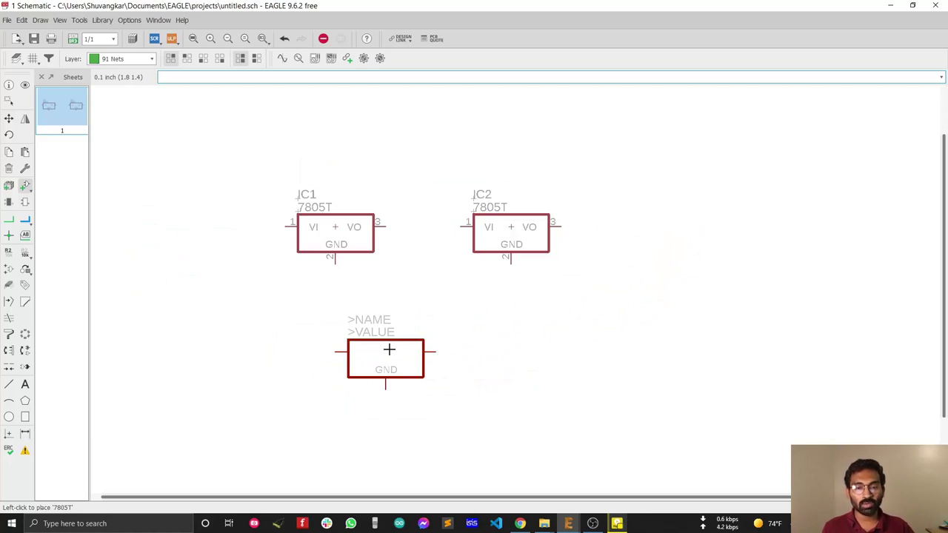
Back in the Add dialog, search for 'capacitor' and select the rcl library.
{"action": "key", "text": "Escape"}
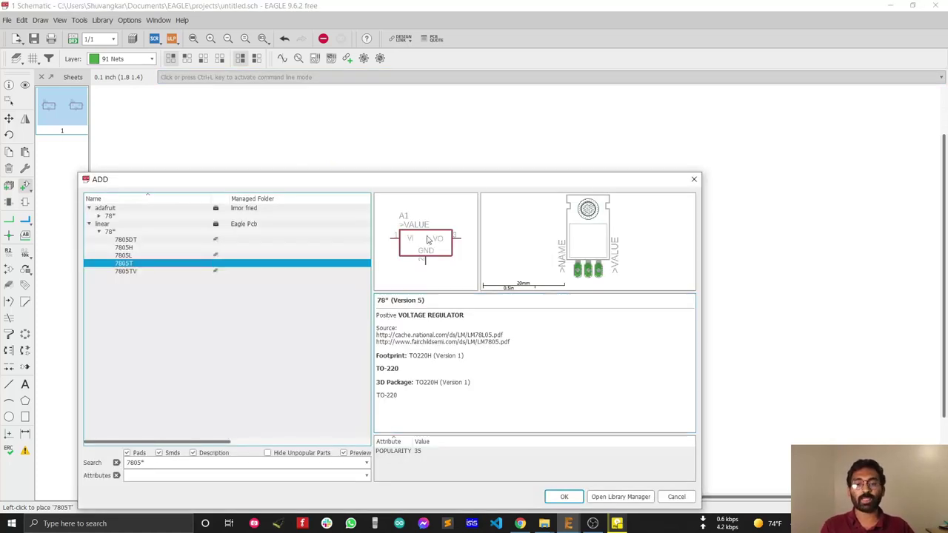
{"action": "left_click_drag", "start_coordinate": [430, 185], "coordinate": [468, 86]}
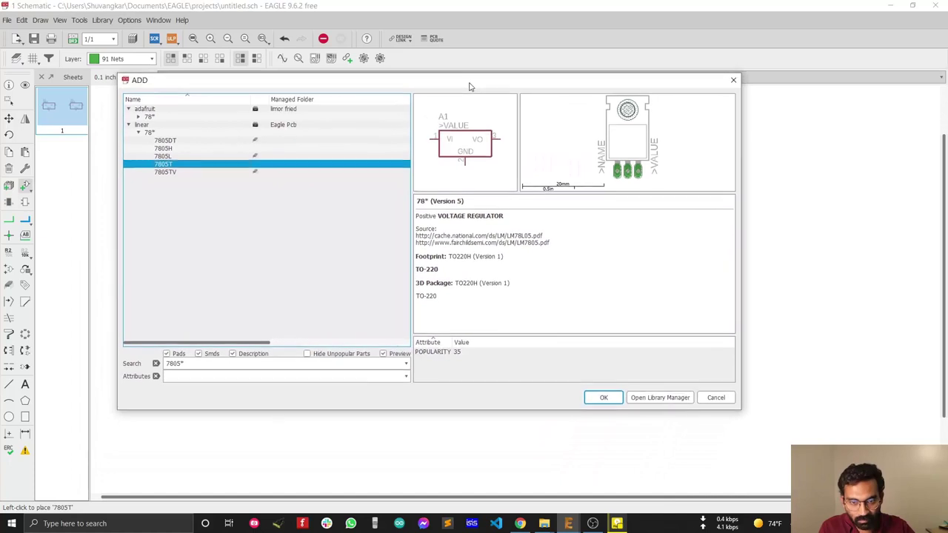
{"action": "double_click", "coordinate": [190, 365]}
{"action": "key", "text": "BackSpace"}
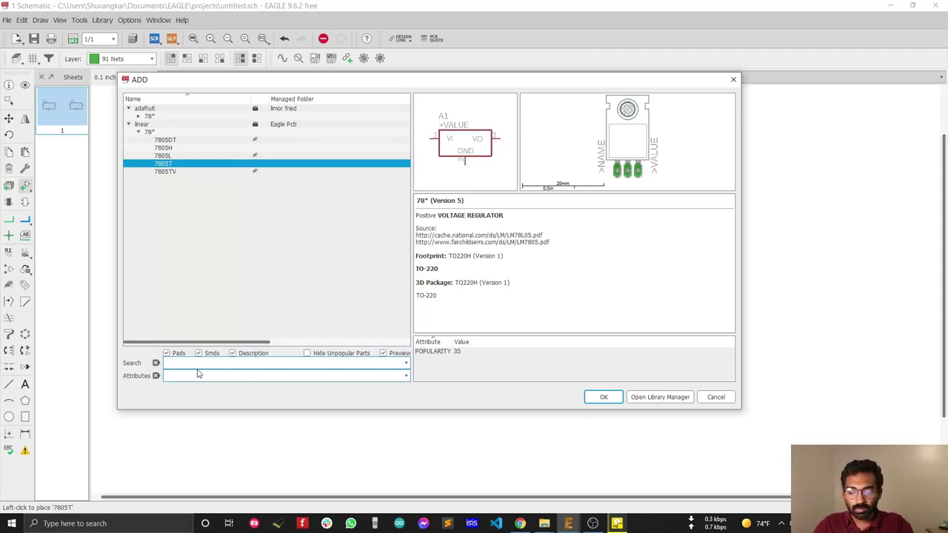
{"action": "type", "text": "capacitor"}
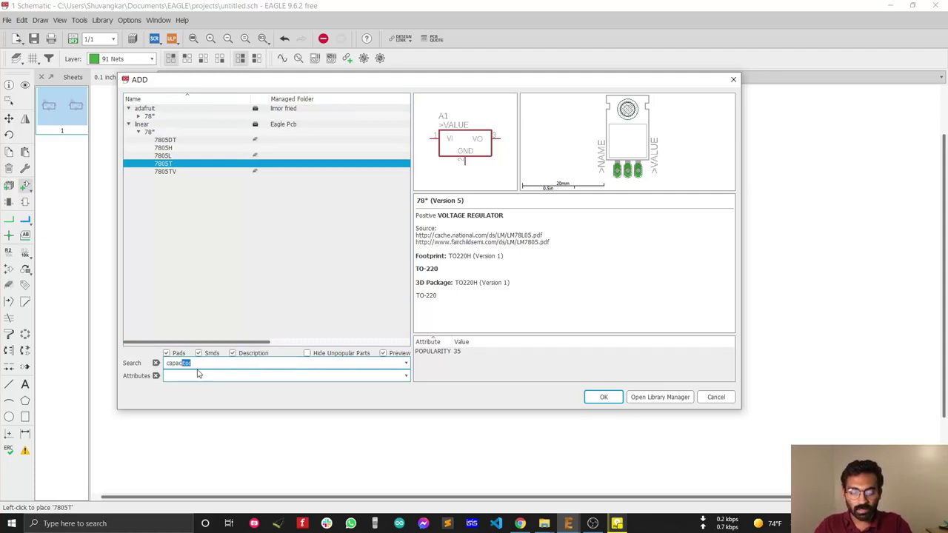
{"action": "key", "text": "Return"}
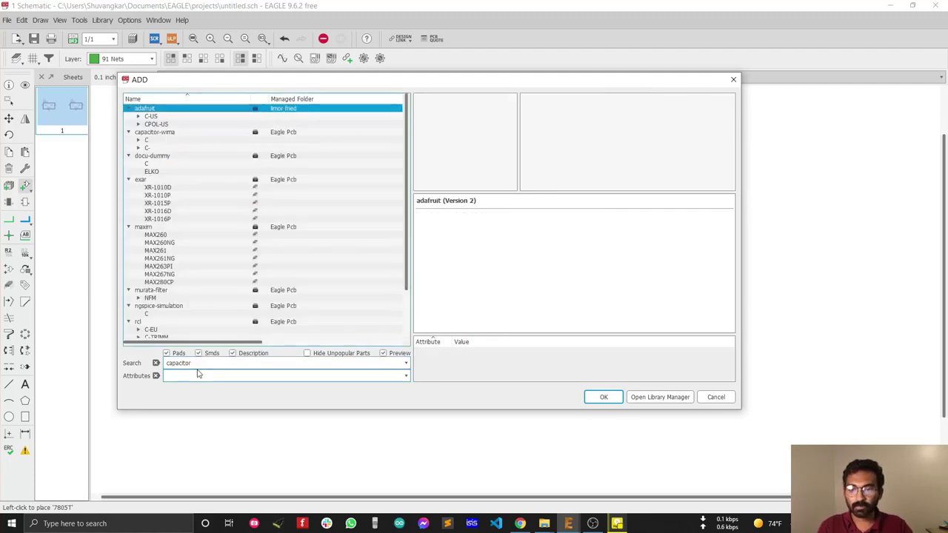
{"action": "scroll", "coordinate": [251, 274], "scroll_direction": "down", "scroll_amount": 3}
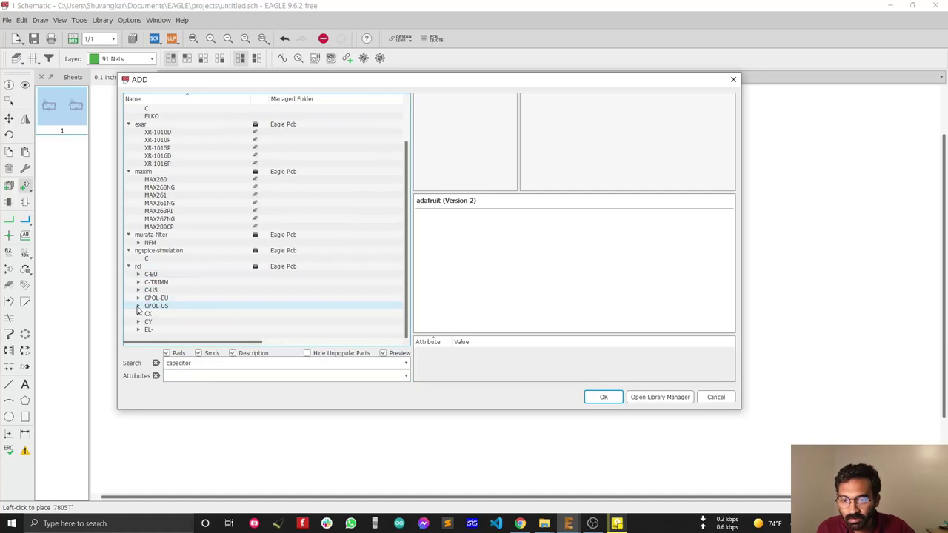
{"action": "left_click", "coordinate": [136, 268]}
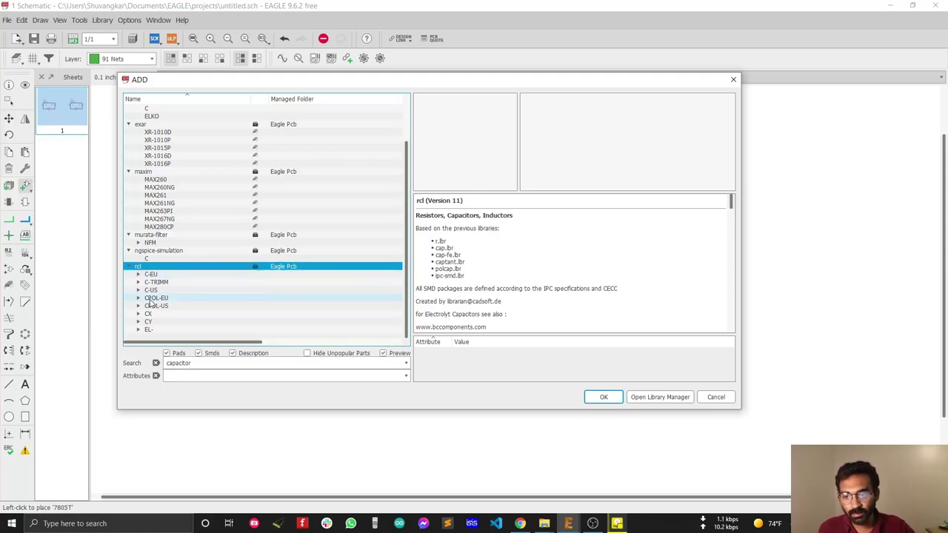
Expand the CPOL-US polarized capacitor family and select the CPOL-US085CS-1AR package.
{"action": "left_click", "coordinate": [162, 299]}
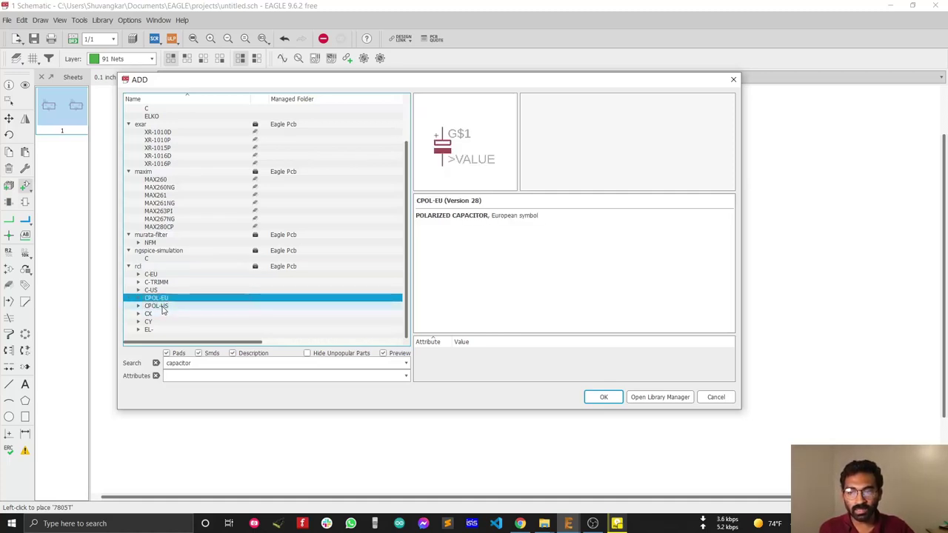
{"action": "left_click", "coordinate": [162, 307]}
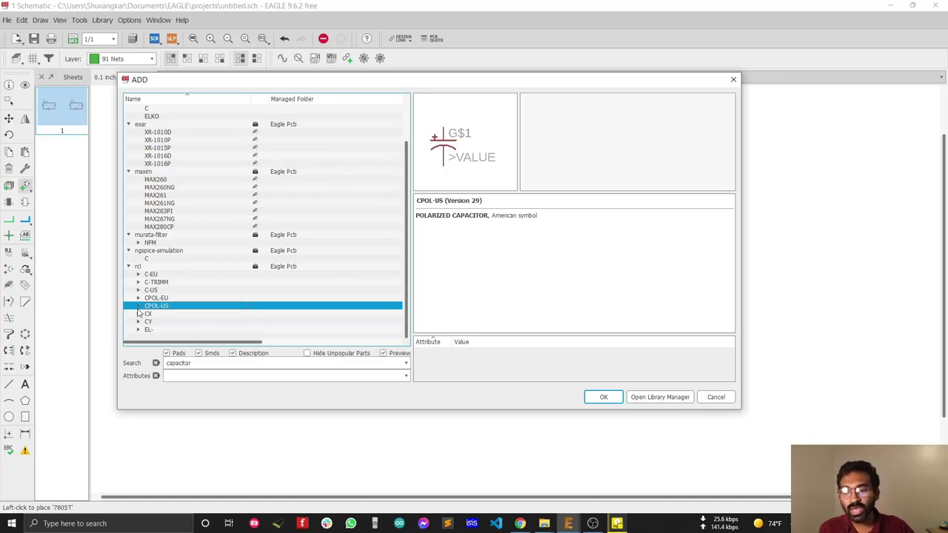
{"action": "left_click", "coordinate": [138, 309]}
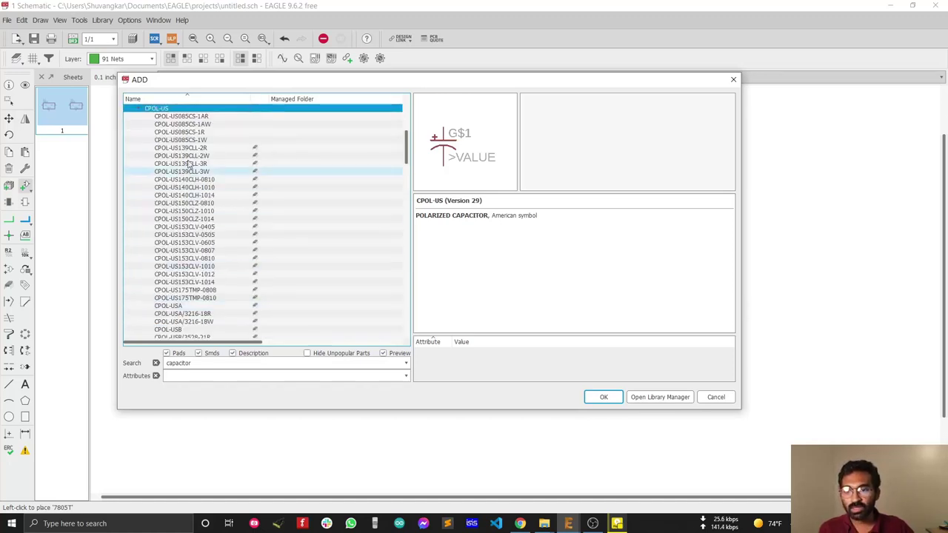
{"action": "left_click", "coordinate": [187, 118]}
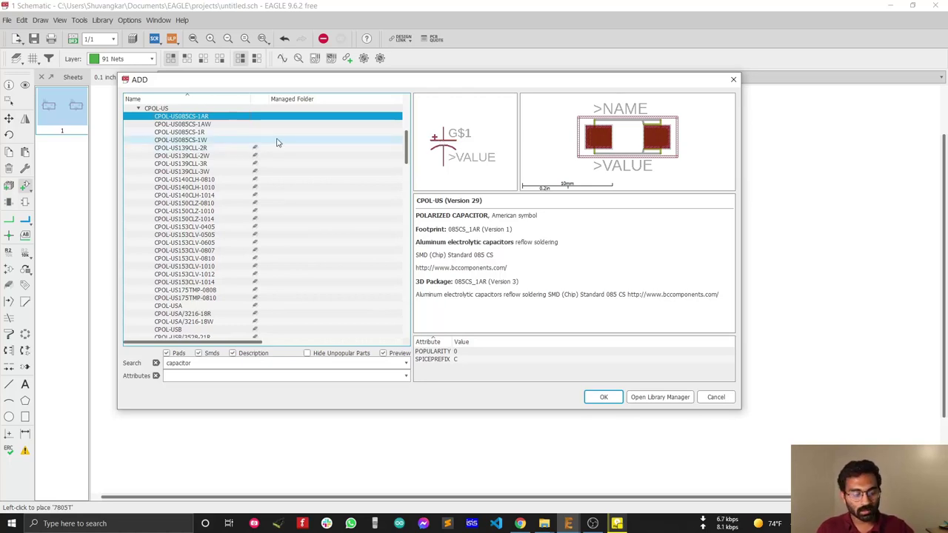
Compare the CPOL-US085CS-1AR and 085CS-1AW capacitor package footprints.
{"action": "key", "text": "Down"}
{"action": "key", "text": "Down"}
{"action": "key", "text": "Down"}
{"action": "key", "text": "Down"}
{"action": "key", "text": "Down"}
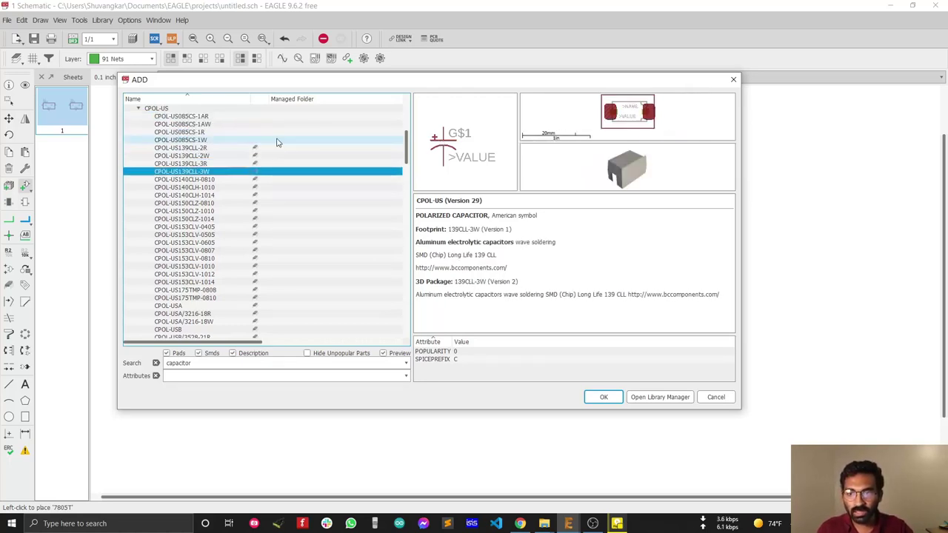
{"action": "key", "text": "Up"}
{"action": "key", "text": "Up"}
{"action": "key", "text": "Up"}
{"action": "key", "text": "Up"}
{"action": "key", "text": "Up"}
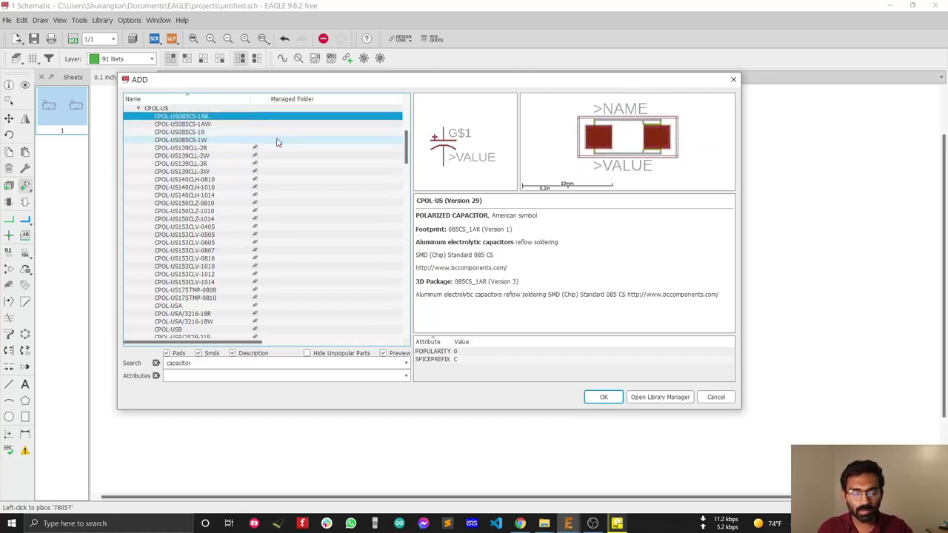
{"action": "key", "text": "Down"}
{"action": "key", "text": "Up"}
{"action": "key", "text": "Down"}
{"action": "key", "text": "Up"}
{"action": "key", "text": "Down"}
{"action": "key", "text": "Up"}
{"action": "key", "text": "Down"}
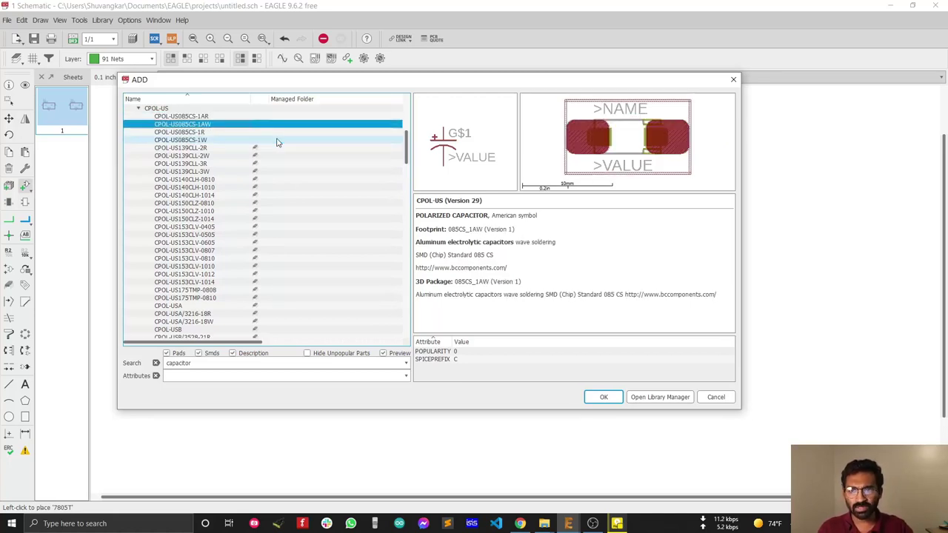
{"action": "key", "text": "Down"}
{"action": "key", "text": "Down"}
Browse the 139CLL and 140CLH variants and take CPOL-US140CLH-1010 for placement.
{"action": "left_click", "coordinate": [200, 181]}
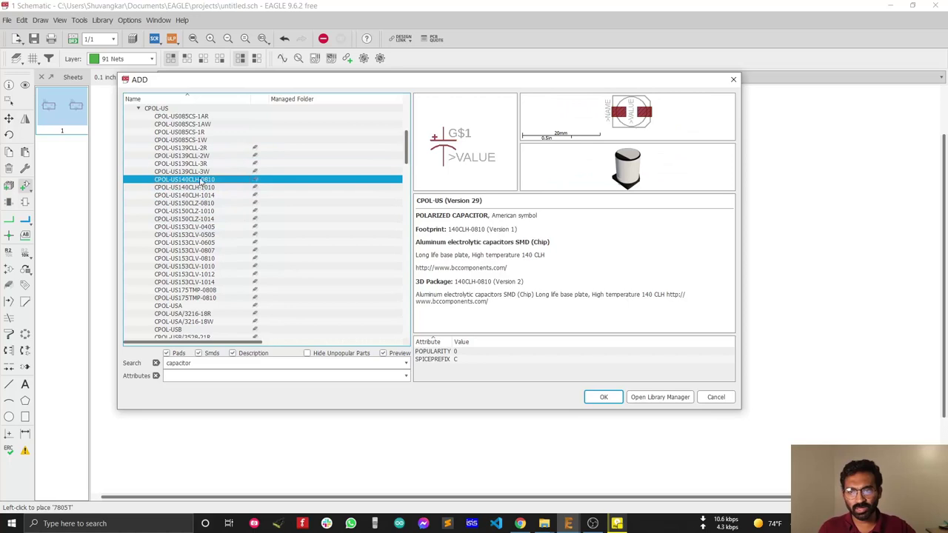
{"action": "left_click", "coordinate": [200, 148]}
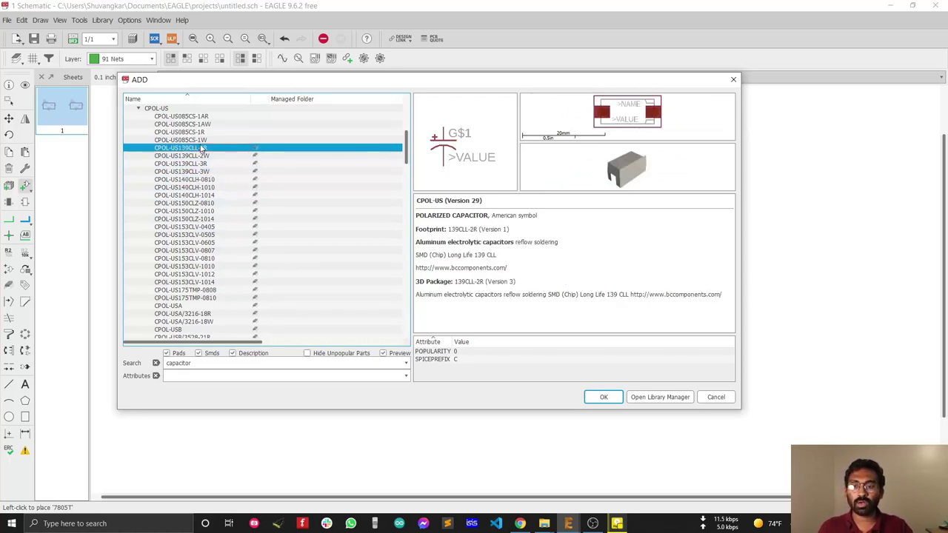
{"action": "key", "text": "Down"}
{"action": "key", "text": "Down"}
{"action": "key", "text": "Down"}
{"action": "key", "text": "Down"}
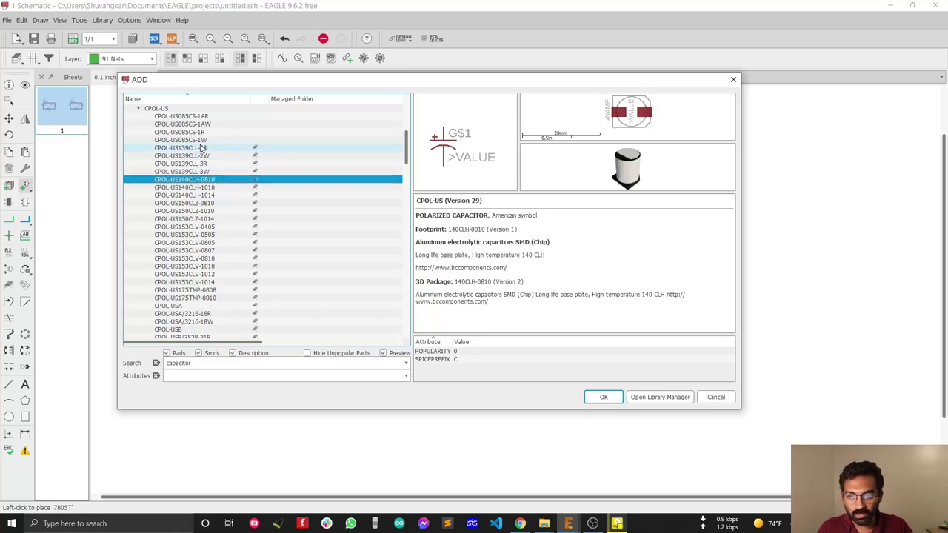
{"action": "key", "text": "Up"}
{"action": "key", "text": "Up"}
{"action": "key", "text": "Down"}
{"action": "key", "text": "Down"}
{"action": "key", "text": "Down"}
{"action": "key", "text": "Down"}
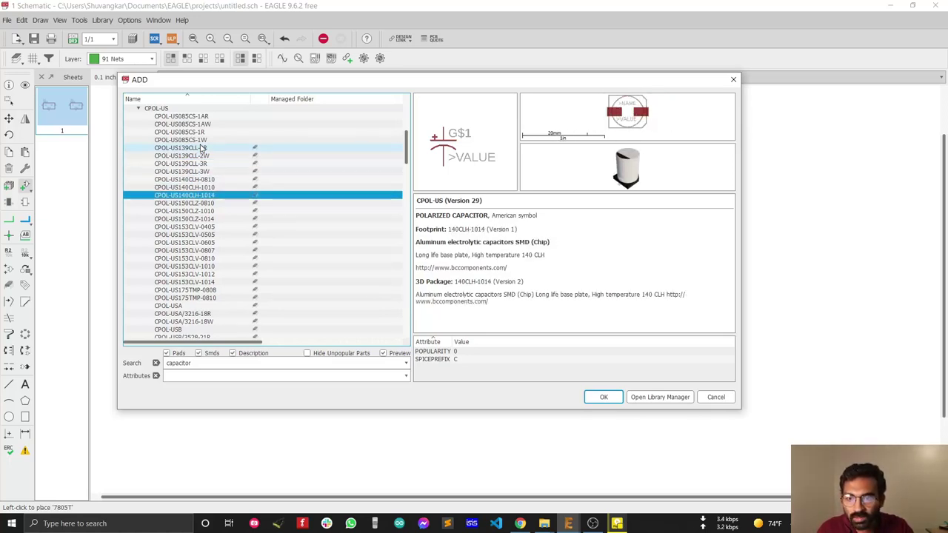
{"action": "key", "text": "Up"}
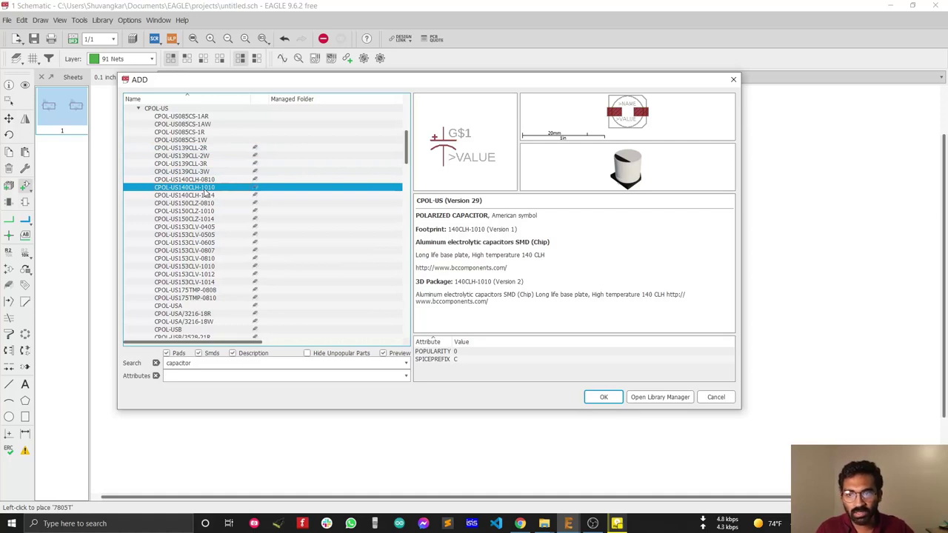
{"action": "double_click", "coordinate": [211, 188]}
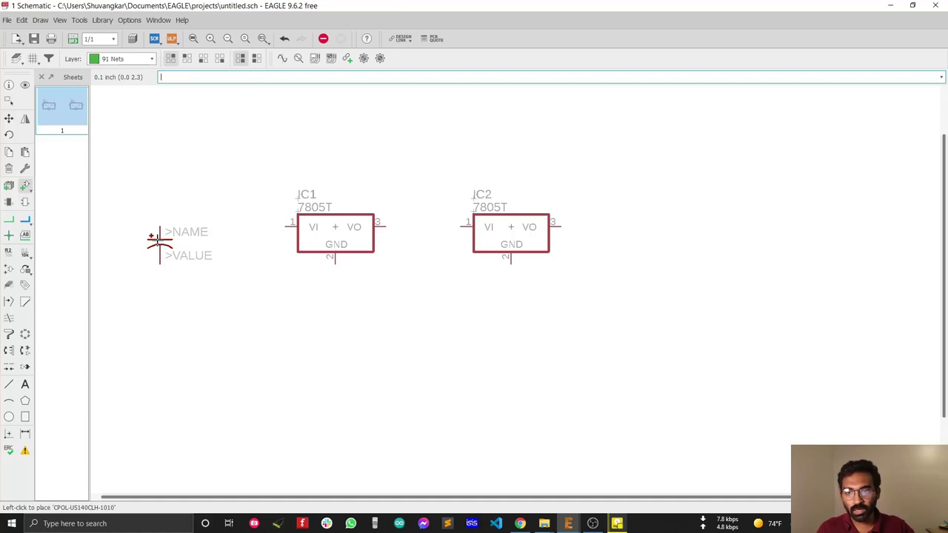
Place capacitor C1 left of IC1 and capacitor C2 beside IC2.
{"action": "left_click", "coordinate": [156, 242]}
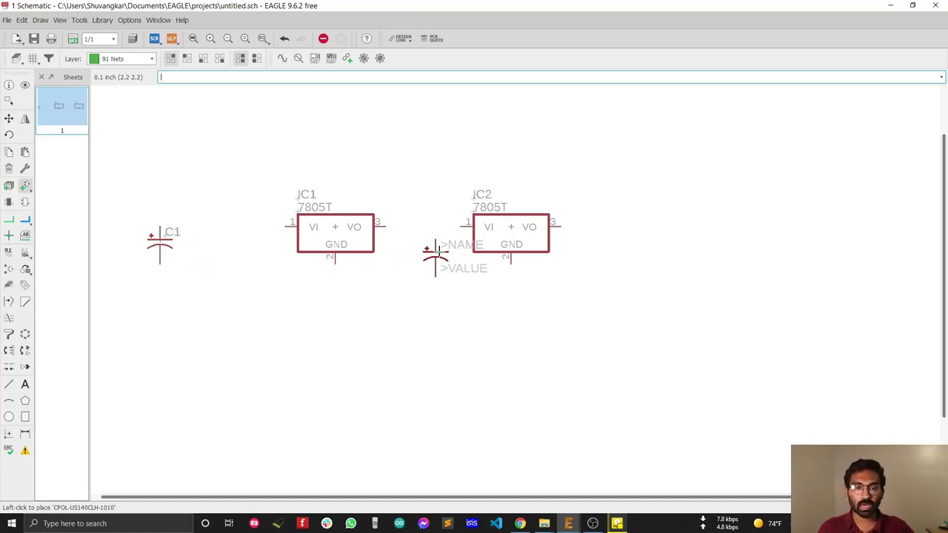
{"action": "left_click", "coordinate": [435, 253]}
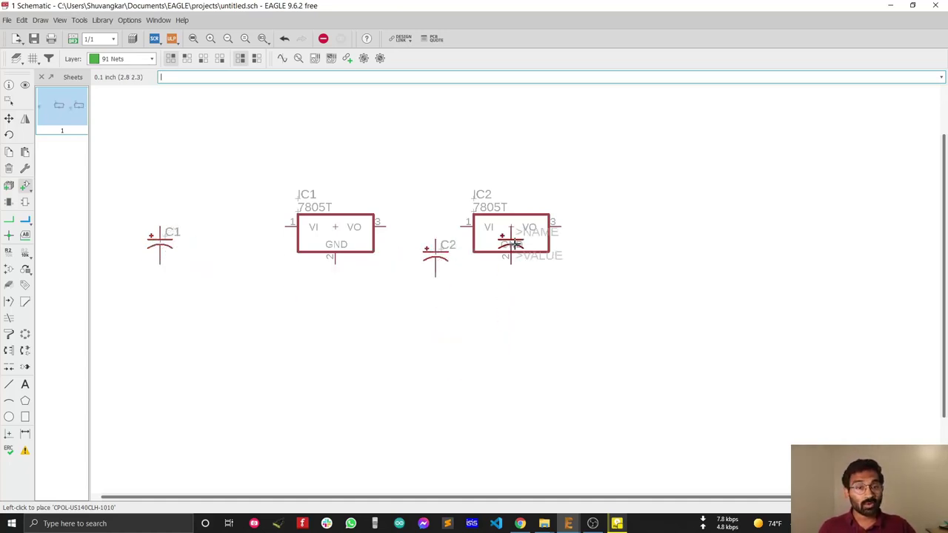
Delete the extra 7805T regulator IC2 with the Delete tool.
{"action": "left_click", "coordinate": [9, 171]}
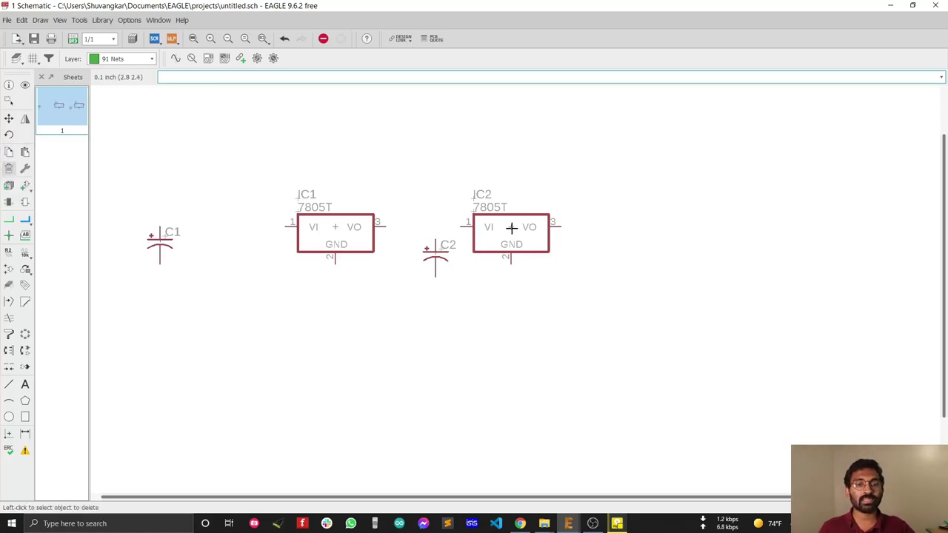
{"action": "scroll", "coordinate": [511, 232], "scroll_direction": "up", "scroll_amount": 10}
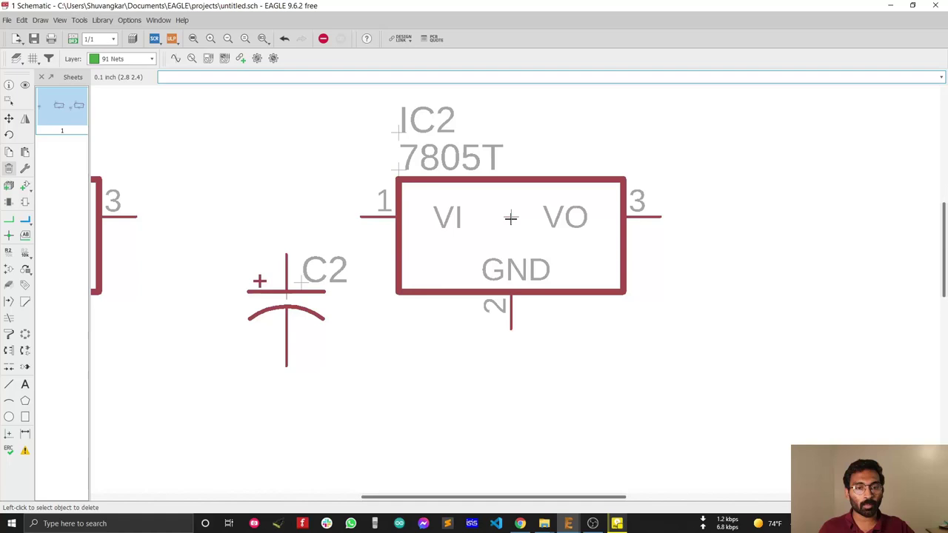
{"action": "scroll", "coordinate": [511, 219], "scroll_direction": "down", "scroll_amount": 8}
{"action": "left_click", "coordinate": [513, 214]}
{"action": "scroll", "coordinate": [514, 217], "scroll_direction": "down", "scroll_amount": 5}
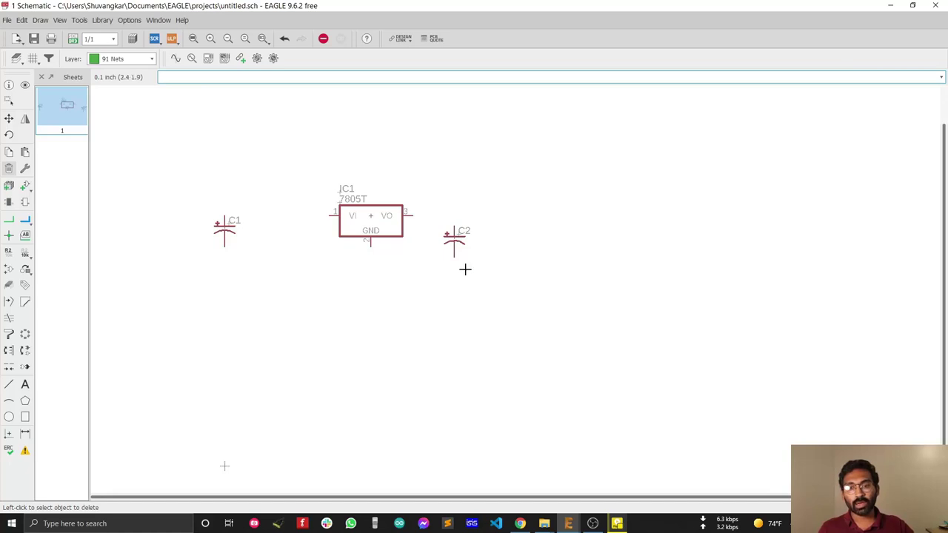
{"action": "scroll", "coordinate": [454, 246], "scroll_direction": "up", "scroll_amount": 5}
{"action": "scroll", "coordinate": [454, 244], "scroll_direction": "down", "scroll_amount": 5}
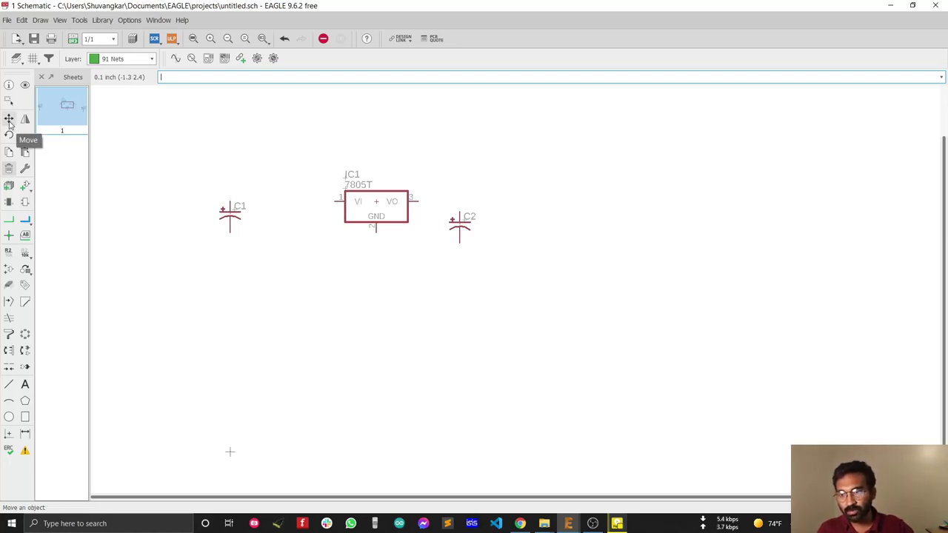
Move capacitor C2 farther right, onto IC1's output side.
{"action": "left_click", "coordinate": [9, 120]}
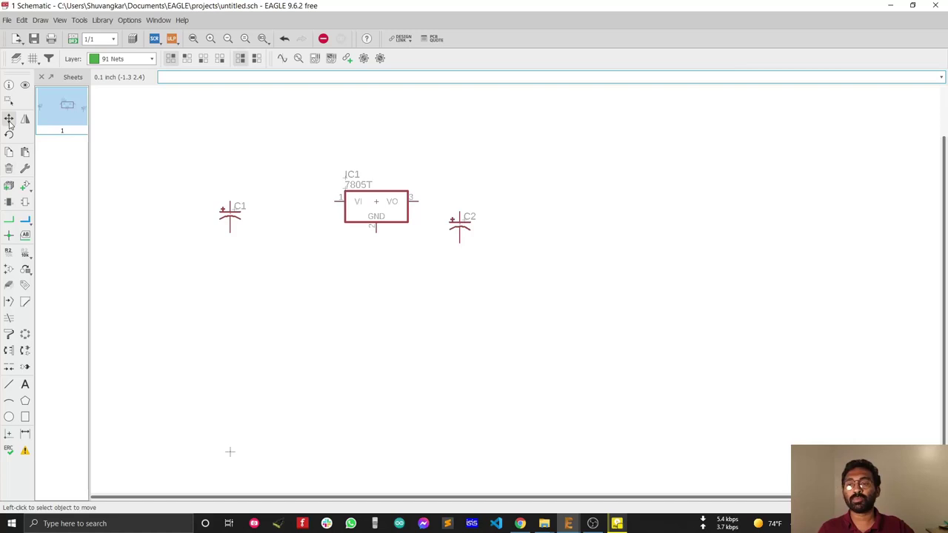
{"action": "scroll", "coordinate": [469, 220], "scroll_direction": "up", "scroll_amount": 2}
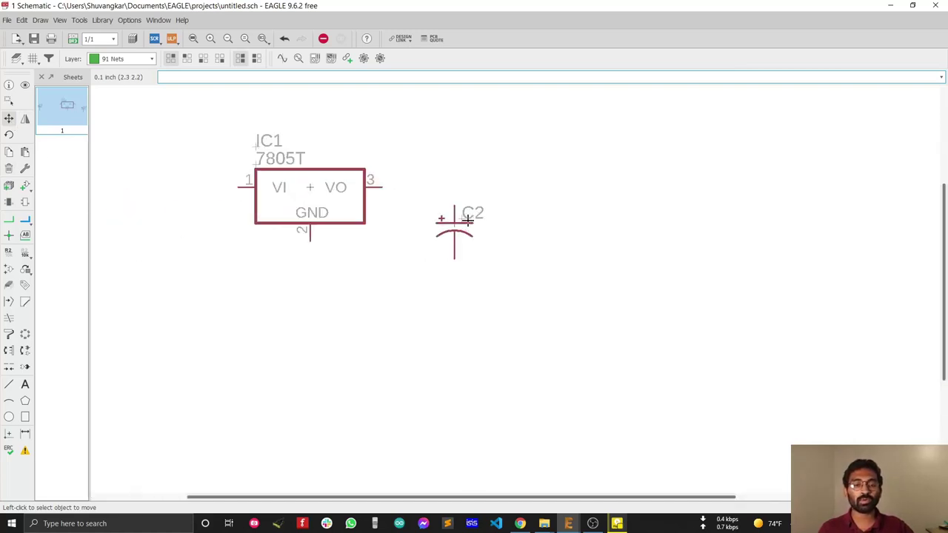
{"action": "scroll", "coordinate": [468, 221], "scroll_direction": "up", "scroll_amount": 2}
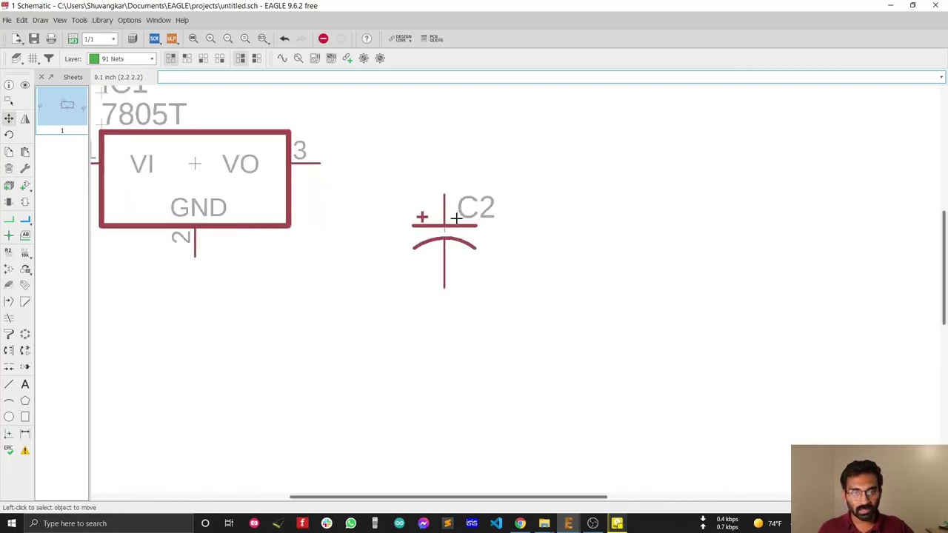
{"action": "left_click", "coordinate": [444, 227]}
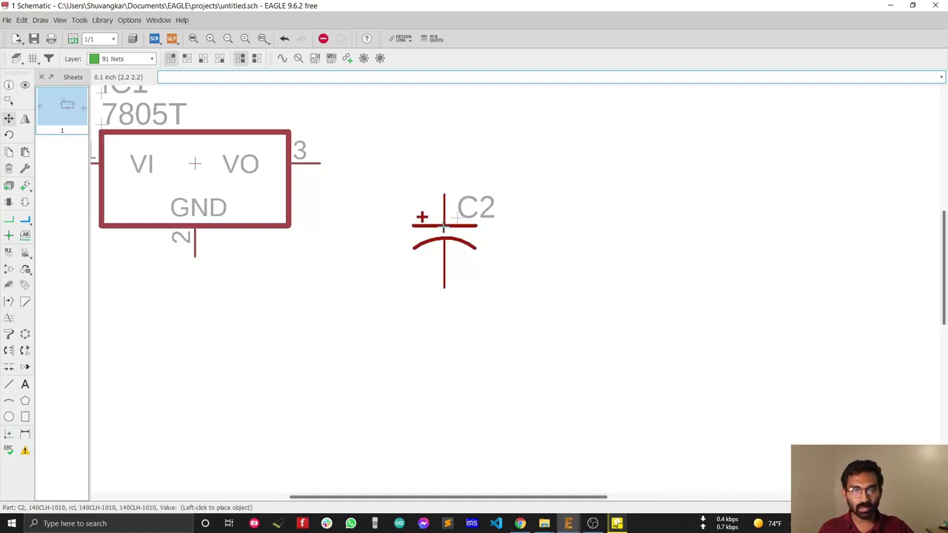
{"action": "scroll", "coordinate": [546, 215], "scroll_direction": "down", "scroll_amount": 3}
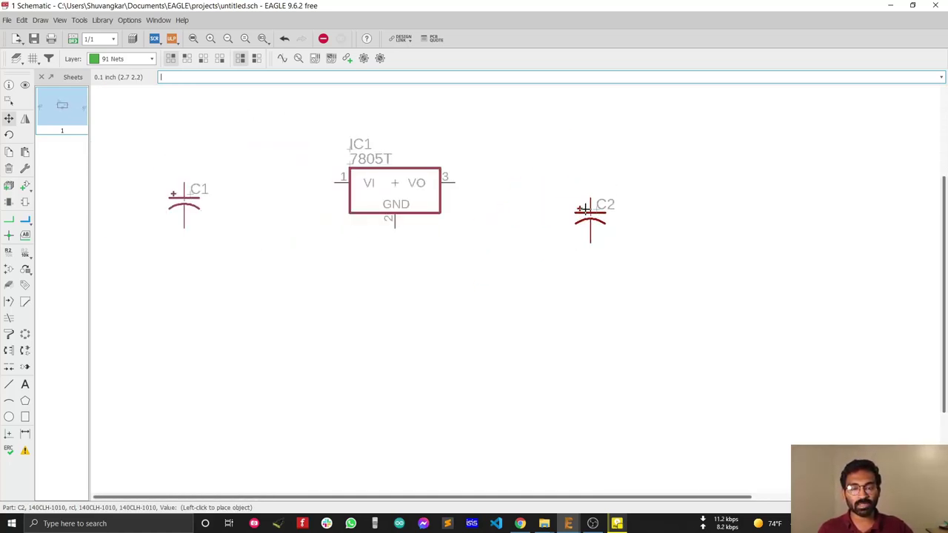
{"action": "left_click", "coordinate": [585, 210]}
Move regulator IC1 slightly higher on the sheet.
{"action": "scroll", "coordinate": [684, 205], "scroll_direction": "down", "scroll_amount": 2}
{"action": "scroll", "coordinate": [511, 194], "scroll_direction": "up", "scroll_amount": 1}
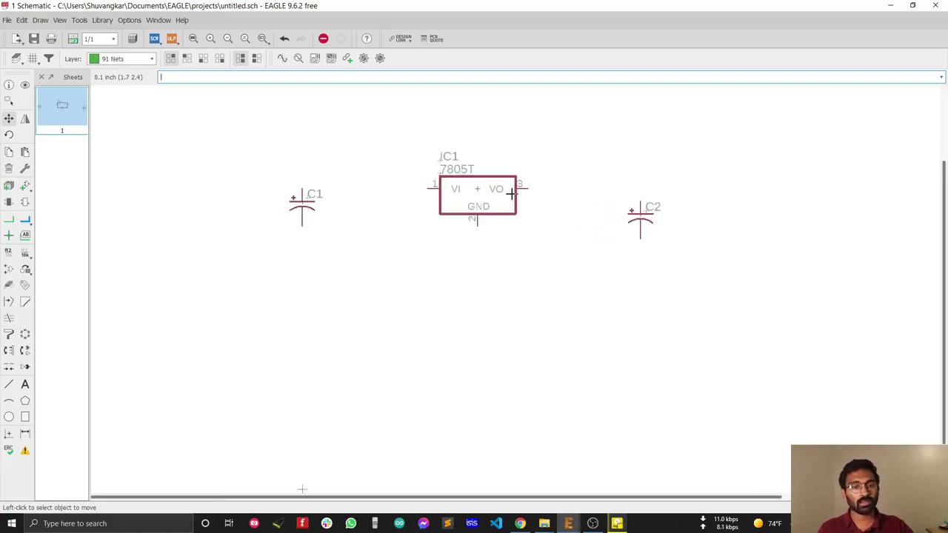
{"action": "scroll", "coordinate": [511, 194], "scroll_direction": "up", "scroll_amount": 2}
{"action": "scroll", "coordinate": [455, 192], "scroll_direction": "down", "scroll_amount": 3}
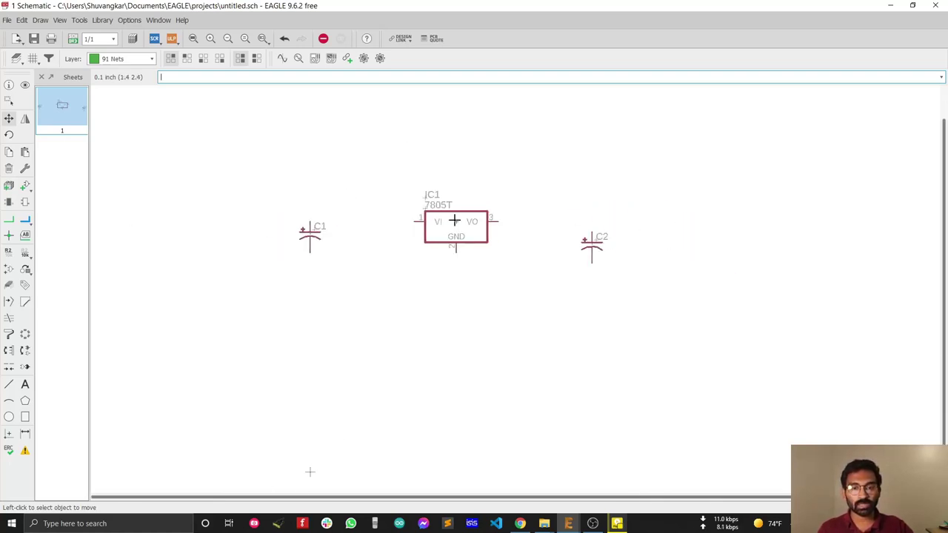
{"action": "scroll", "coordinate": [450, 206], "scroll_direction": "up", "scroll_amount": 3}
{"action": "left_click", "coordinate": [464, 237]}
{"action": "left_click", "coordinate": [462, 212]}
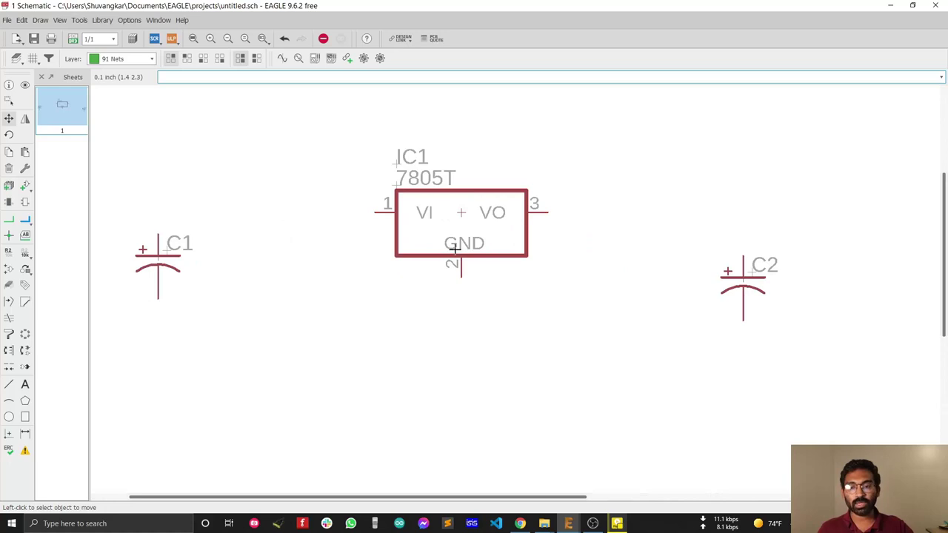
{"action": "scroll", "coordinate": [453, 256], "scroll_direction": "down", "scroll_amount": 2}
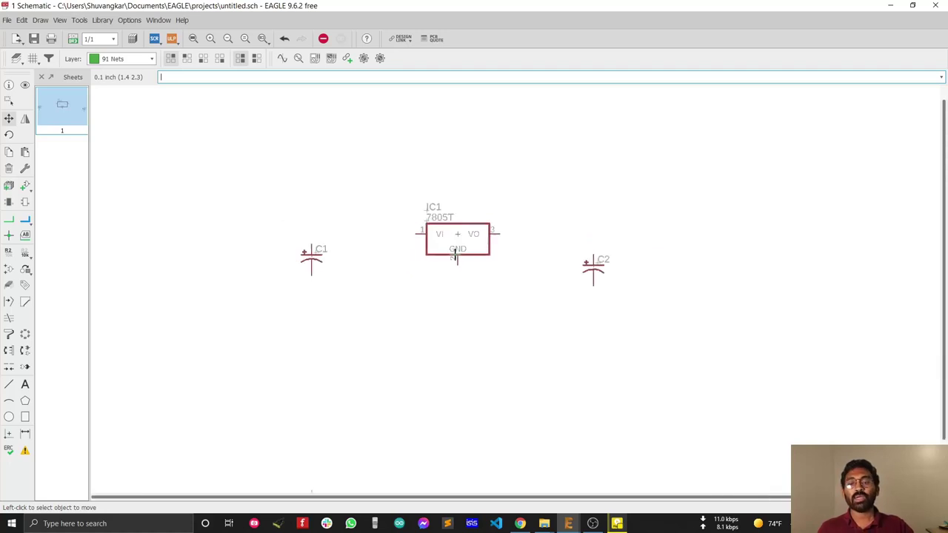
Search the part library for barrel jacks with 'barre'.
{"action": "left_click", "coordinate": [25, 187]}
{"action": "left_click_drag", "start_coordinate": [89, 309], "coordinate": [4, 311]}
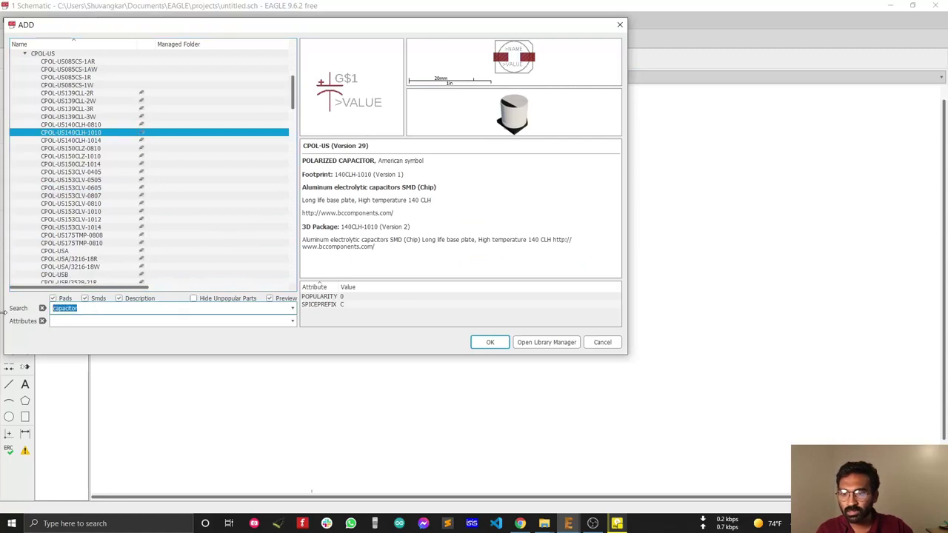
{"action": "key", "text": "BackSpace"}
{"action": "type", "text": "b"}
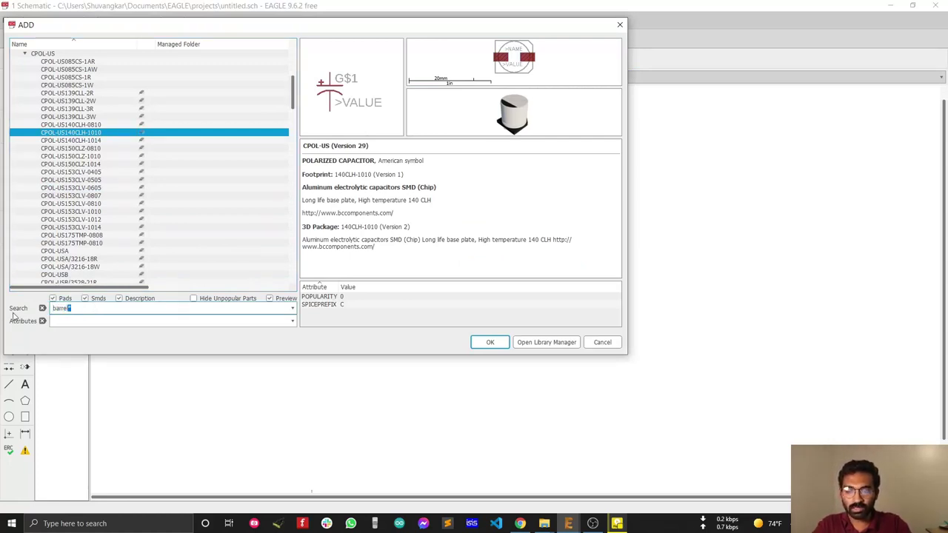
{"action": "type", "text": "arre"}
{"action": "key", "text": "Return"}
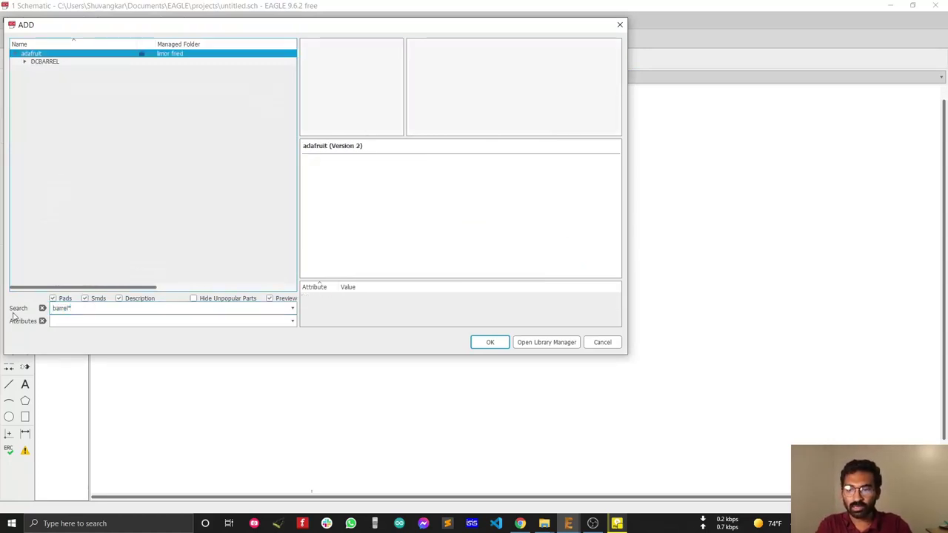
Choose DCBARRELPTH over DCBARRELSMT, then view through-hole vs surface mount images in Chrome.
{"action": "left_click", "coordinate": [22, 63]}
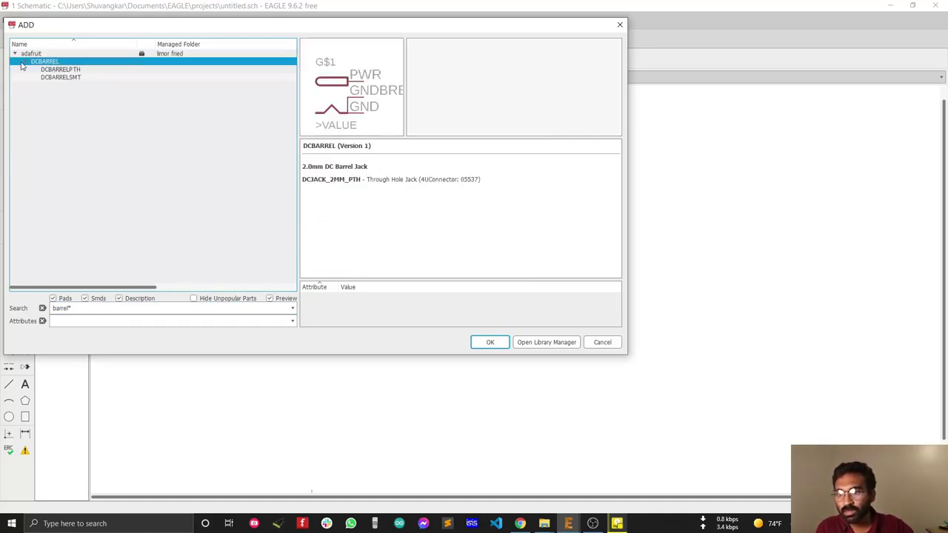
{"action": "left_click", "coordinate": [60, 70]}
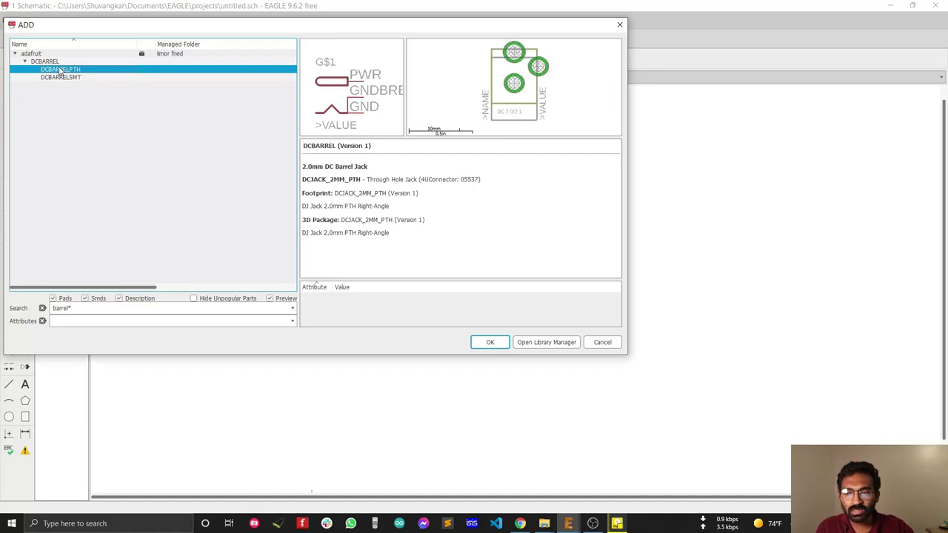
{"action": "left_click", "coordinate": [62, 78]}
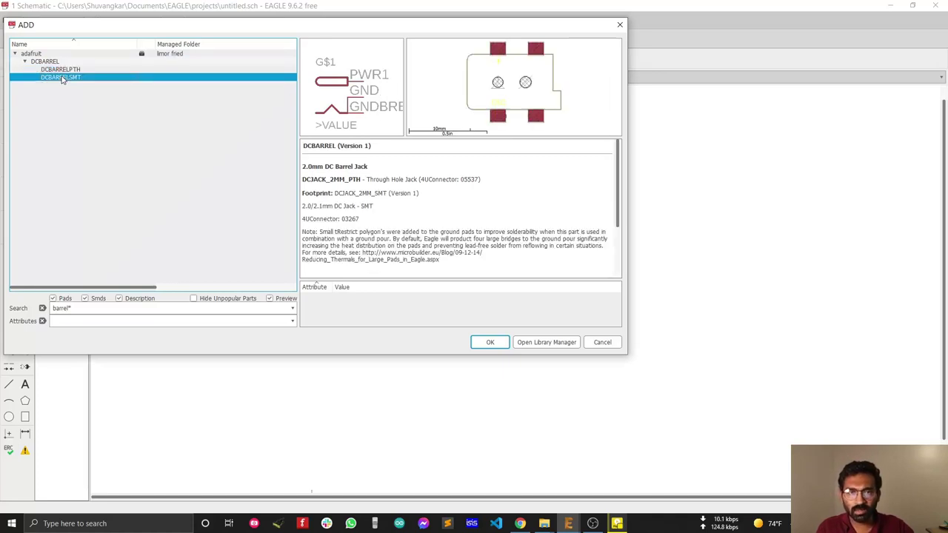
{"action": "left_click", "coordinate": [65, 70]}
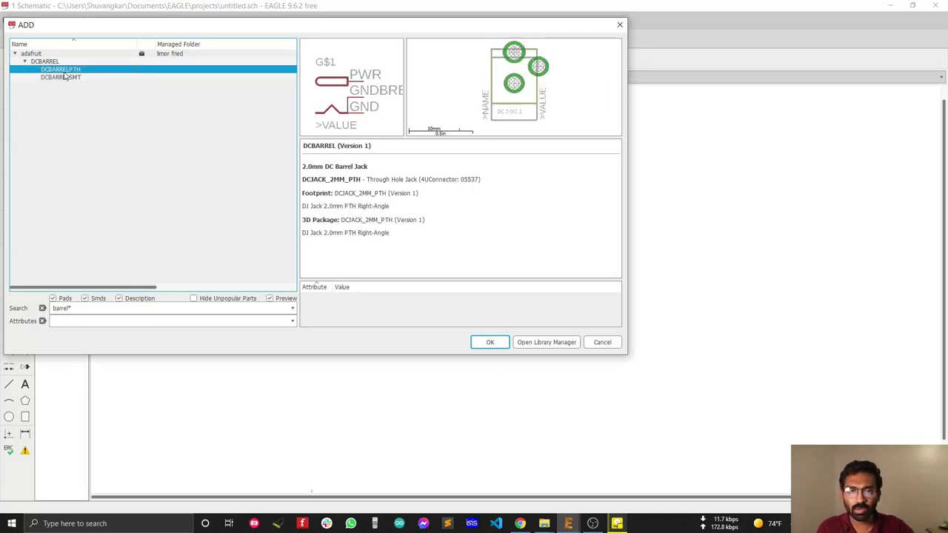
{"action": "double_click", "coordinate": [65, 72]}
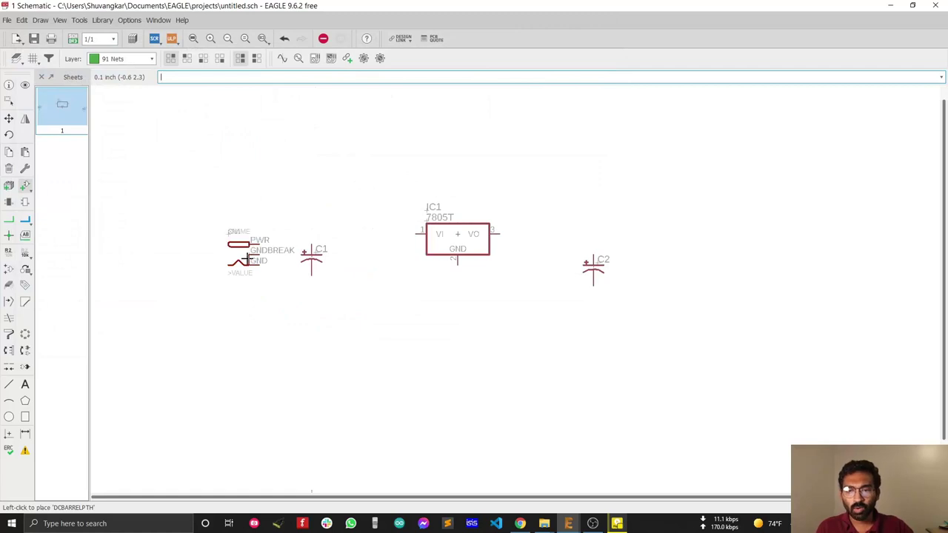
{"action": "left_click", "coordinate": [520, 523]}
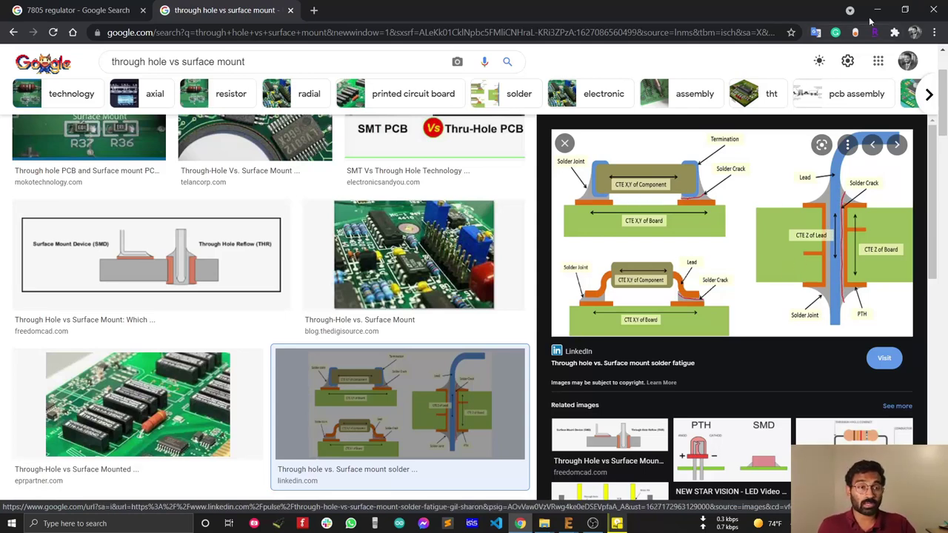
Preview the freedomcad.com SMD vs through-hole diagram, then minimize Chrome back to EAGLE.
{"action": "left_click", "coordinate": [200, 271]}
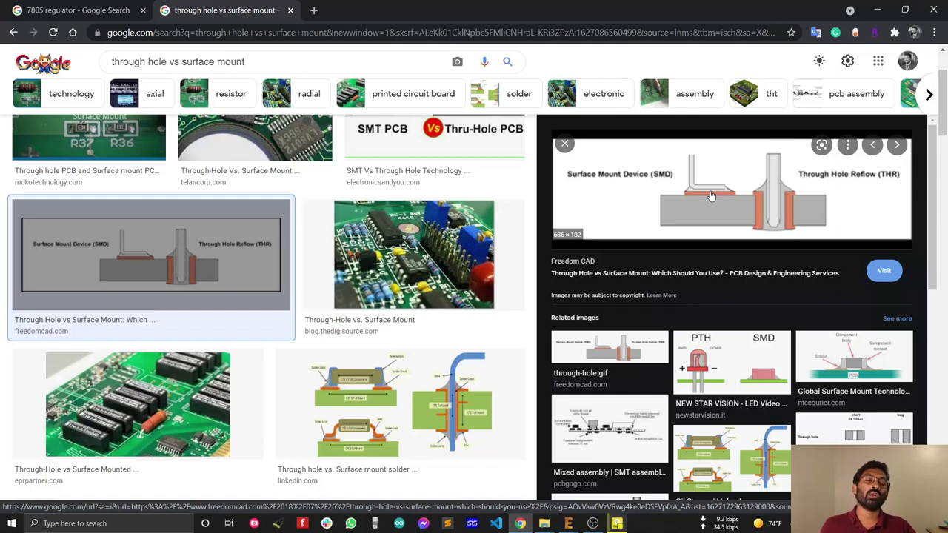
{"action": "left_click", "coordinate": [878, 9]}
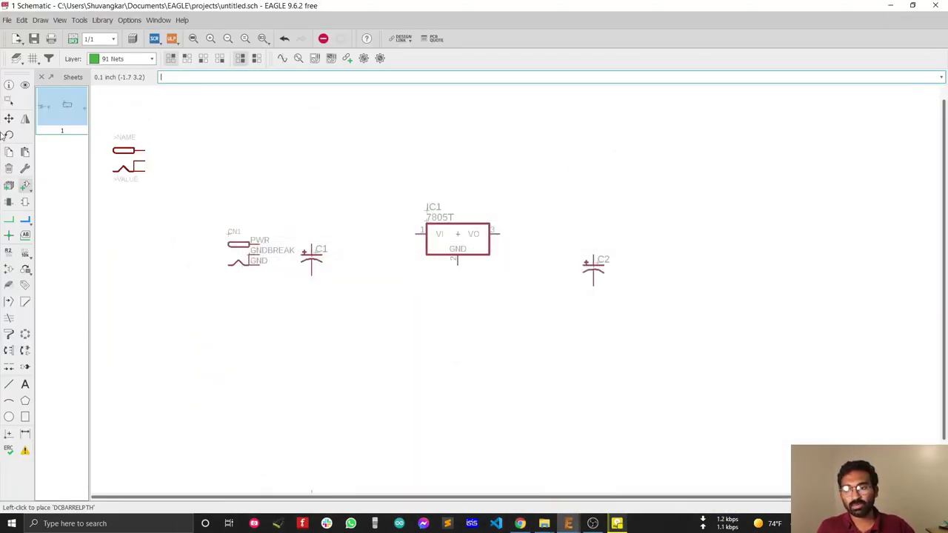
{"action": "left_click", "coordinate": [9, 119]}
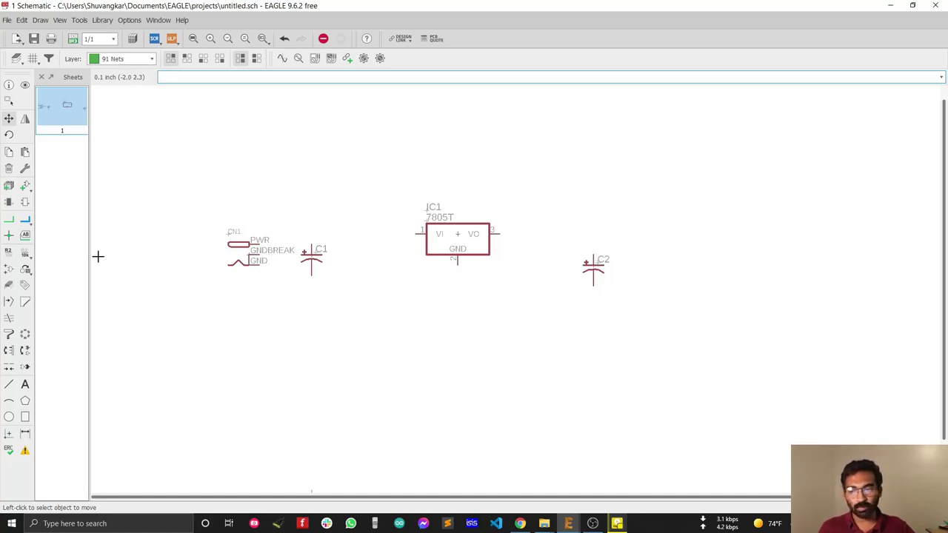
Activate the Net tool and zoom in on CN1's PWR pin.
{"action": "left_click", "coordinate": [9, 224]}
{"action": "scroll", "coordinate": [270, 250], "scroll_direction": "up", "scroll_amount": 2}
{"action": "scroll", "coordinate": [268, 249], "scroll_direction": "up", "scroll_amount": 3}
{"action": "scroll", "coordinate": [263, 237], "scroll_direction": "down", "scroll_amount": 3}
{"action": "scroll", "coordinate": [260, 231], "scroll_direction": "up", "scroll_amount": 2}
{"action": "scroll", "coordinate": [260, 231], "scroll_direction": "down", "scroll_amount": 3}
{"action": "scroll", "coordinate": [253, 231], "scroll_direction": "up", "scroll_amount": 1}
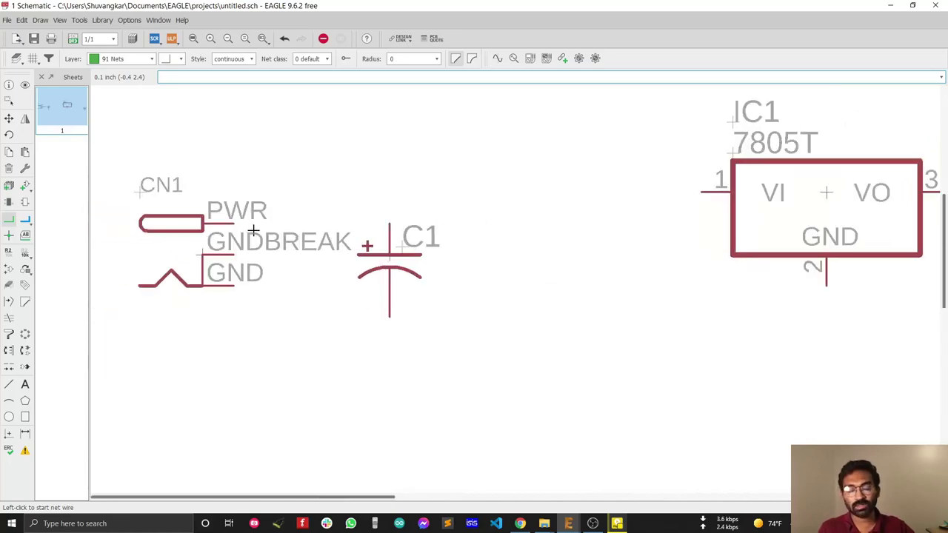
{"action": "scroll", "coordinate": [256, 235], "scroll_direction": "up", "scroll_amount": 4}
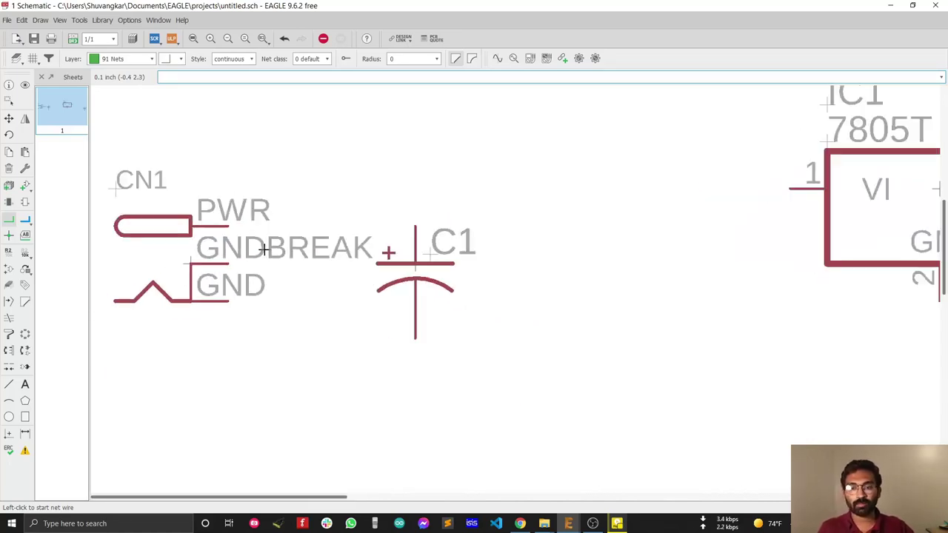
{"action": "scroll", "coordinate": [264, 250], "scroll_direction": "down", "scroll_amount": 6}
{"action": "scroll", "coordinate": [264, 252], "scroll_direction": "up", "scroll_amount": 5}
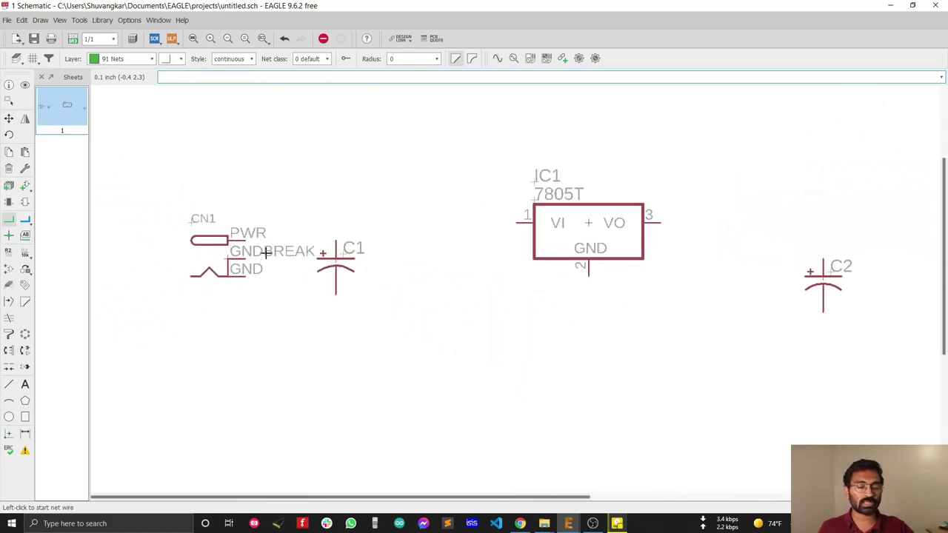
{"action": "scroll", "coordinate": [265, 253], "scroll_direction": "up", "scroll_amount": 1}
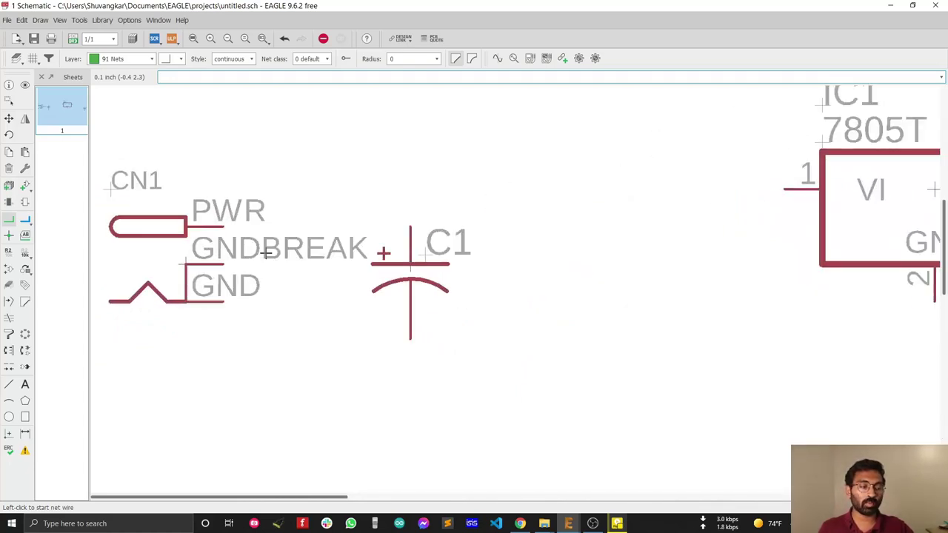
{"action": "scroll", "coordinate": [266, 253], "scroll_direction": "down", "scroll_amount": 1}
{"action": "scroll", "coordinate": [266, 253], "scroll_direction": "up", "scroll_amount": 5}
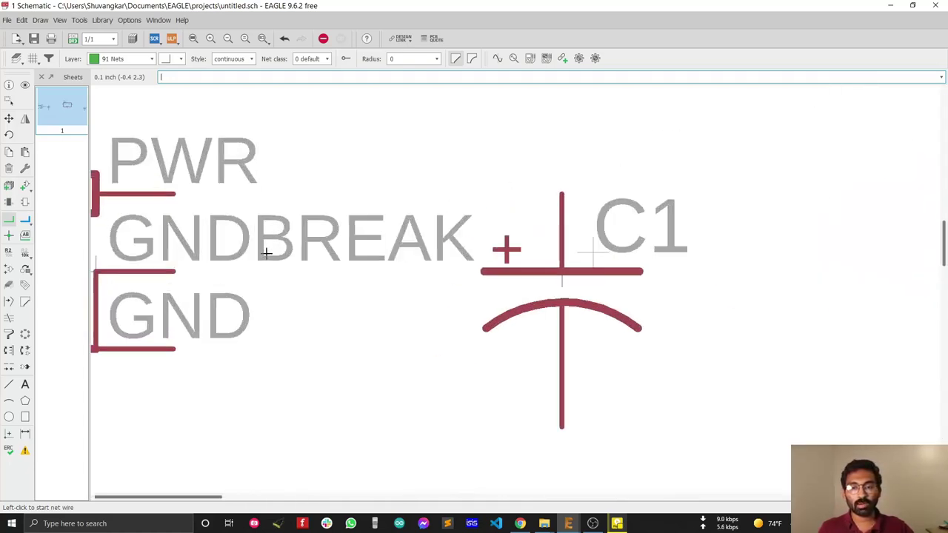
{"action": "scroll", "coordinate": [265, 253], "scroll_direction": "down", "scroll_amount": 5}
{"action": "scroll", "coordinate": [265, 252], "scroll_direction": "up", "scroll_amount": 1}
{"action": "scroll", "coordinate": [266, 252], "scroll_direction": "down", "scroll_amount": 2}
{"action": "scroll", "coordinate": [267, 253], "scroll_direction": "up", "scroll_amount": 3}
{"action": "scroll", "coordinate": [269, 255], "scroll_direction": "up", "scroll_amount": 2}
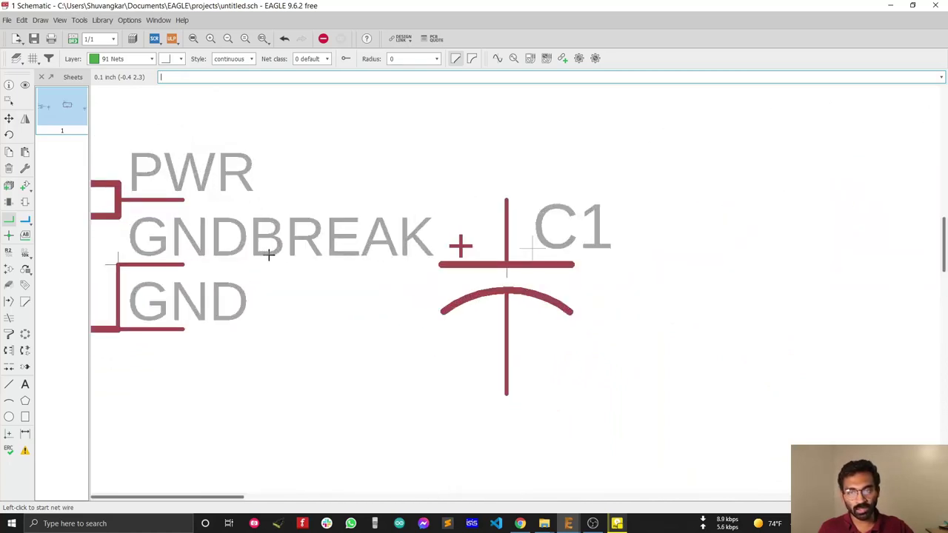
{"action": "scroll", "coordinate": [269, 255], "scroll_direction": "down", "scroll_amount": 4}
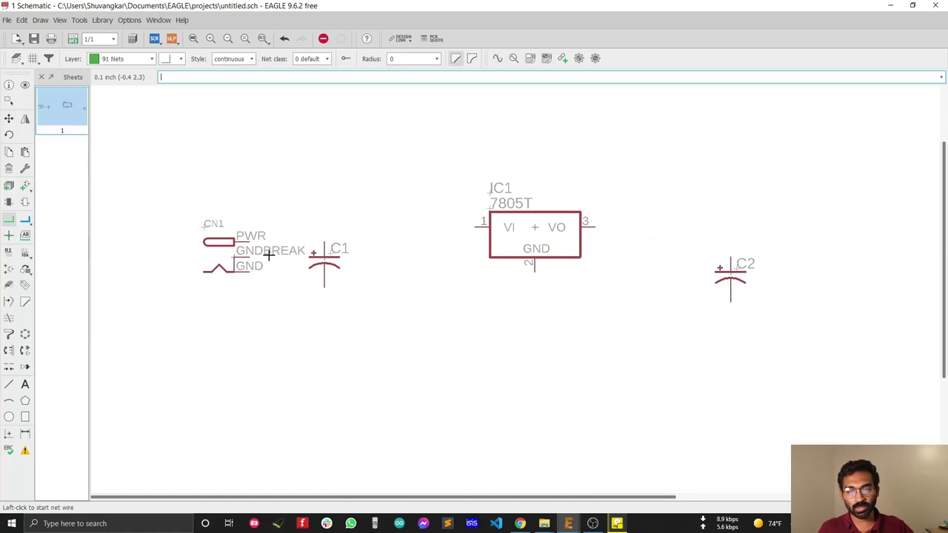
{"action": "scroll", "coordinate": [269, 254], "scroll_direction": "up", "scroll_amount": 5}
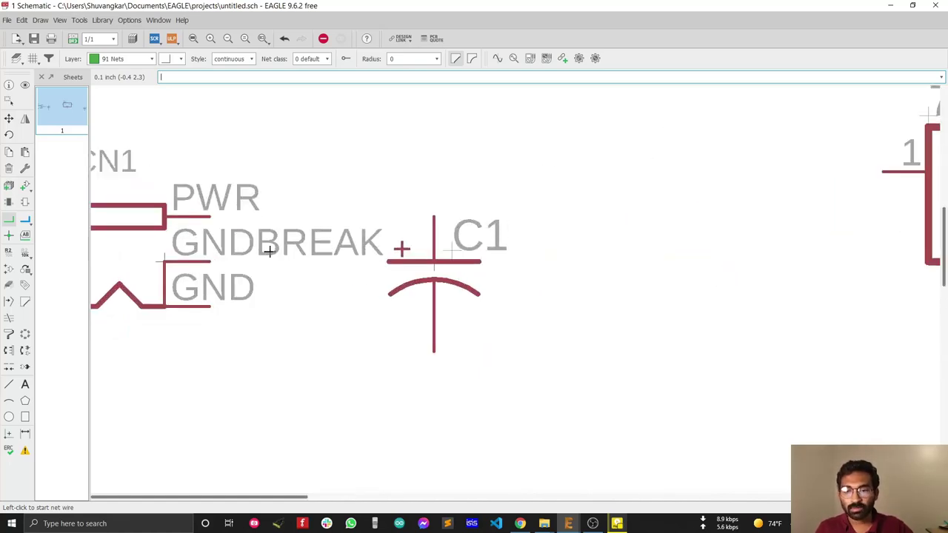
{"action": "scroll", "coordinate": [209, 220], "scroll_direction": "up", "scroll_amount": 1}
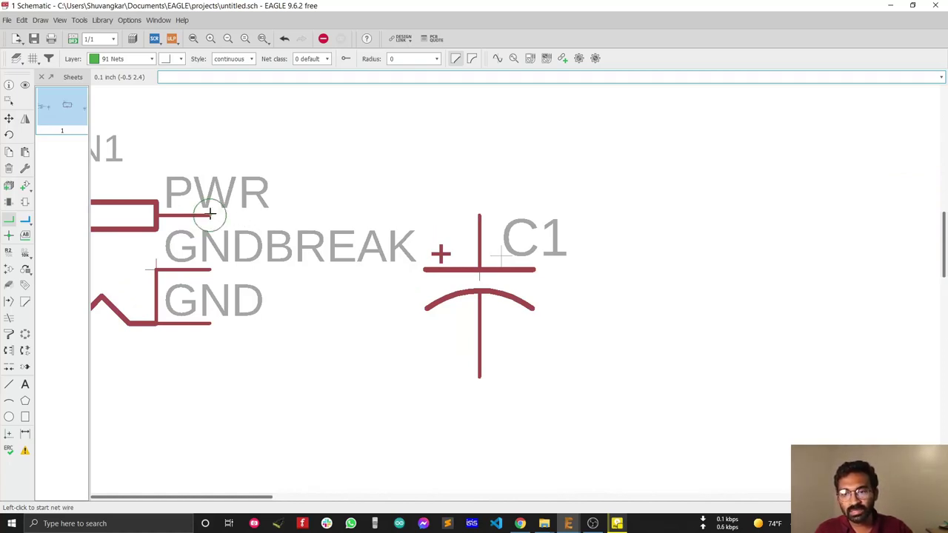
{"action": "scroll", "coordinate": [210, 213], "scroll_direction": "up", "scroll_amount": 1}
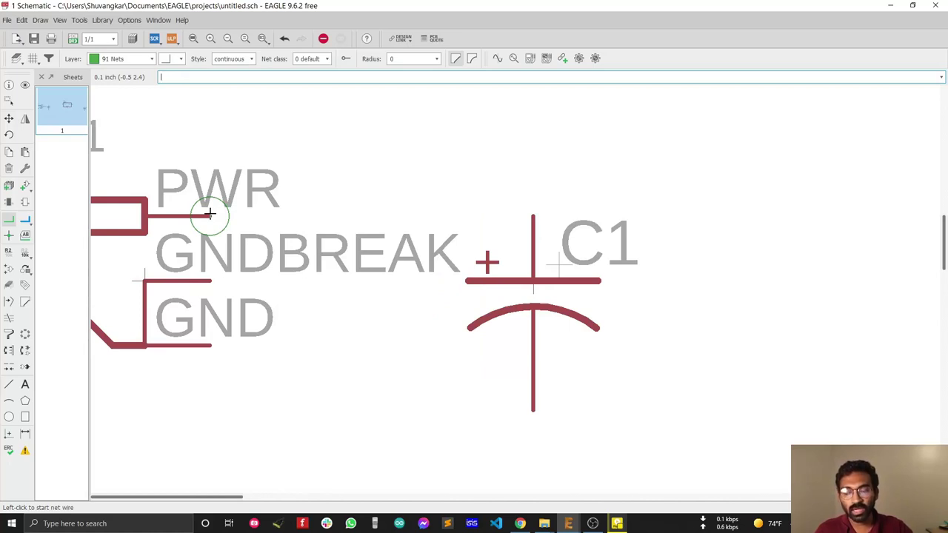
Draw a bent net from CN1's PWR pin to IC1's VI input pin.
{"action": "left_click", "coordinate": [210, 214]}
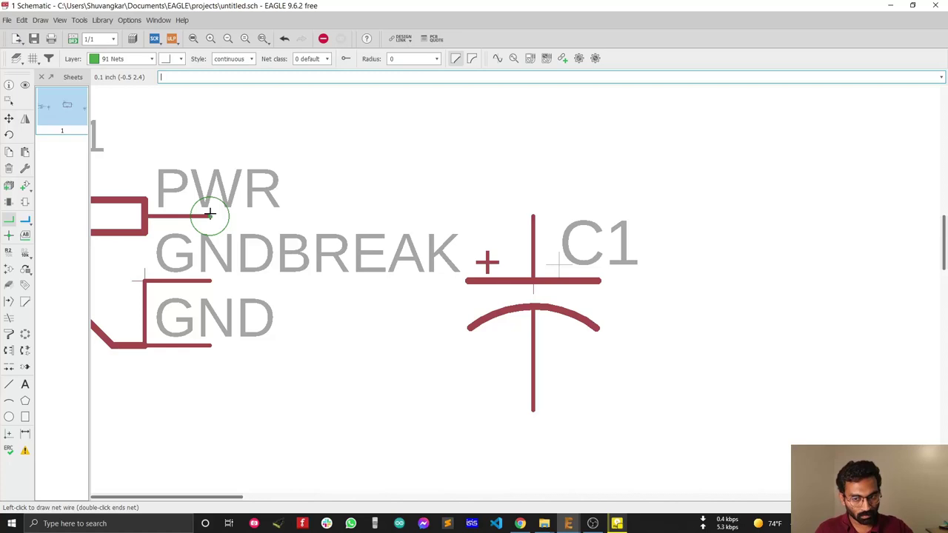
{"action": "scroll", "coordinate": [306, 222], "scroll_direction": "down", "scroll_amount": 1}
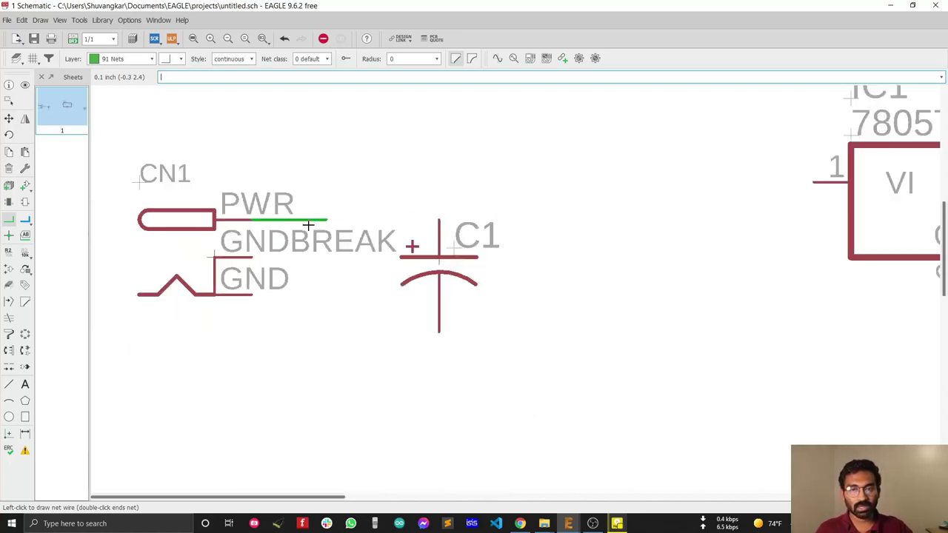
{"action": "scroll", "coordinate": [312, 221], "scroll_direction": "down", "scroll_amount": 2}
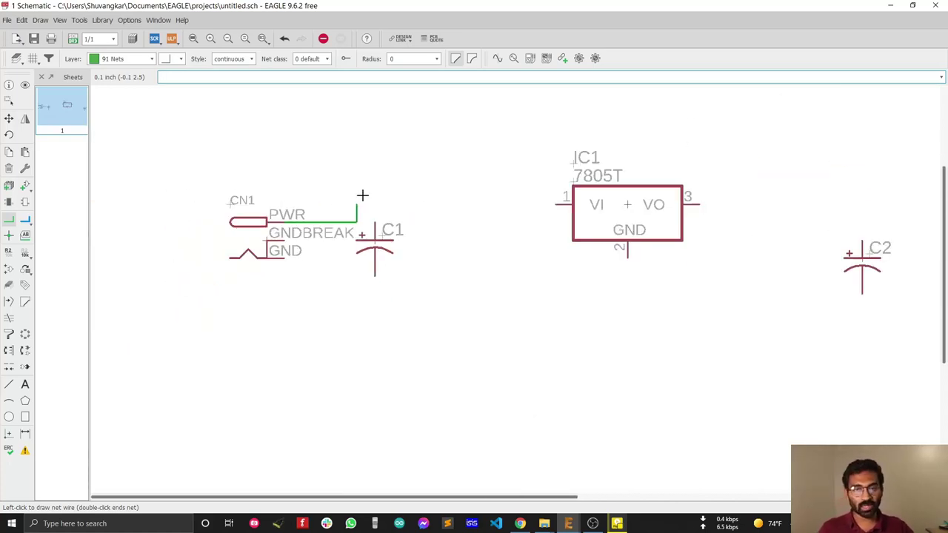
{"action": "left_click", "coordinate": [321, 205]}
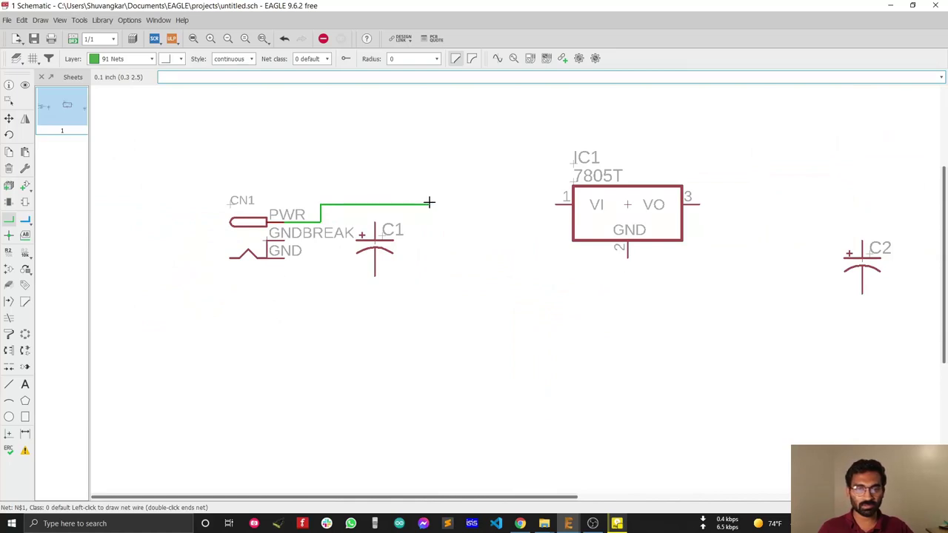
{"action": "left_click", "coordinate": [555, 204]}
Wire IC1's VO output pin to C2's top pin.
{"action": "scroll", "coordinate": [375, 226], "scroll_direction": "down", "scroll_amount": 1}
{"action": "scroll", "coordinate": [687, 231], "scroll_direction": "up", "scroll_amount": 3}
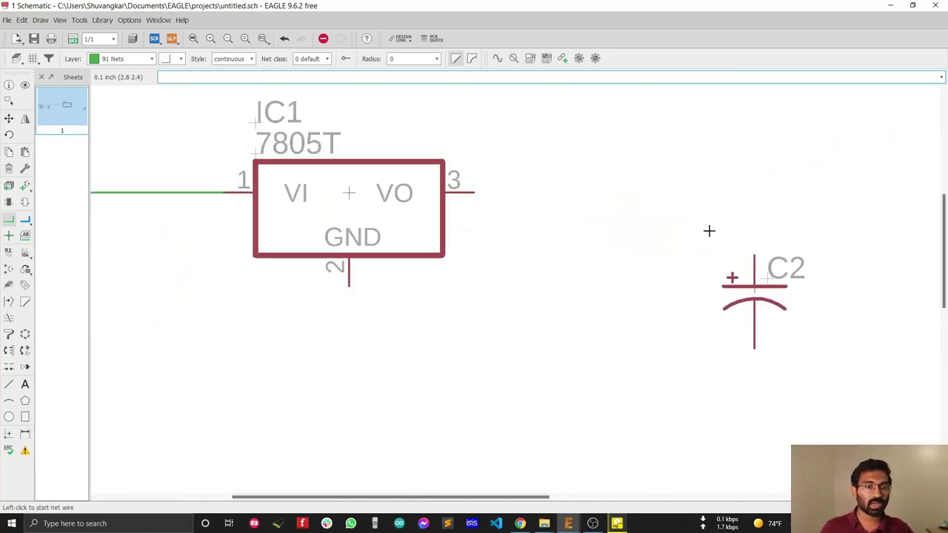
{"action": "scroll", "coordinate": [755, 207], "scroll_direction": "up", "scroll_amount": 1}
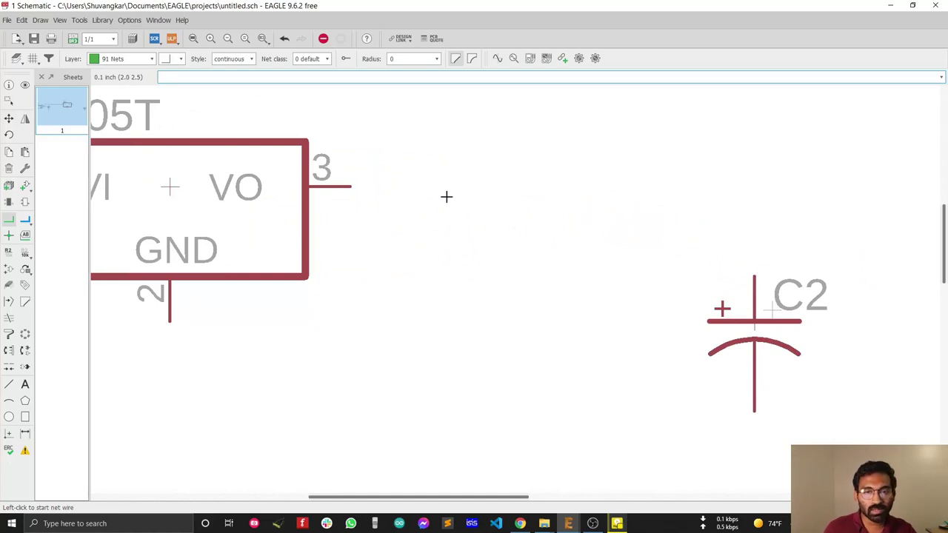
{"action": "left_click", "coordinate": [348, 187]}
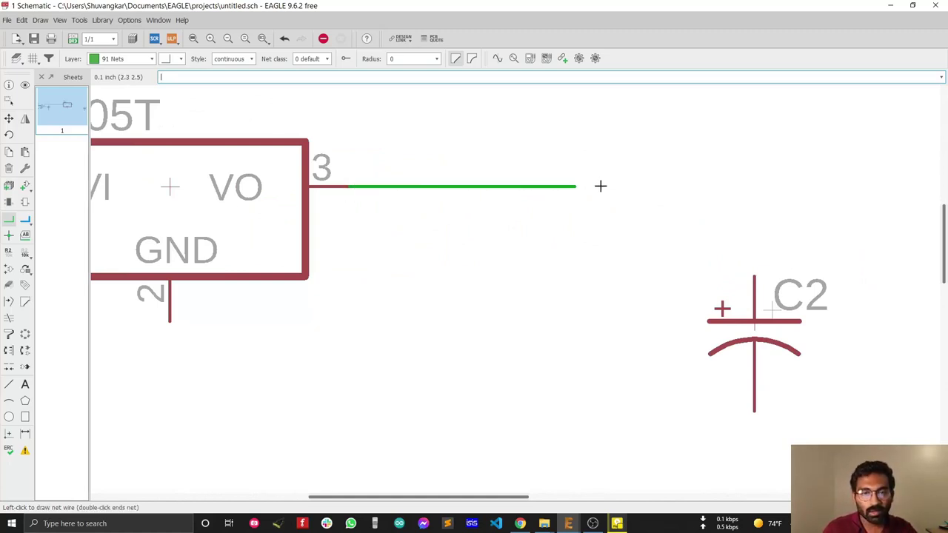
{"action": "left_click", "coordinate": [754, 276]}
{"action": "scroll", "coordinate": [649, 252], "scroll_direction": "down", "scroll_amount": 2}
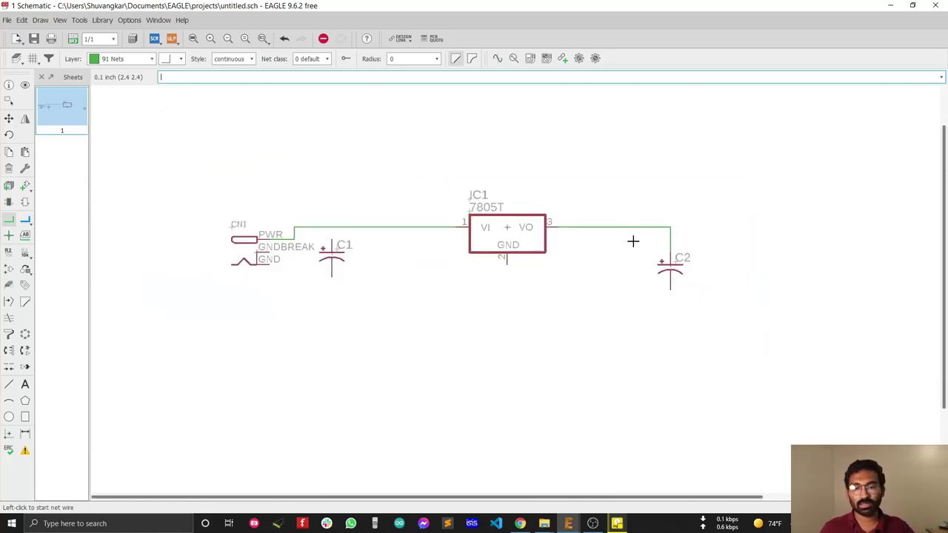
Run ground from CN1's GND pin to C2's lower pin and join C1's top pin to the input wire.
{"action": "left_click", "coordinate": [270, 269]}
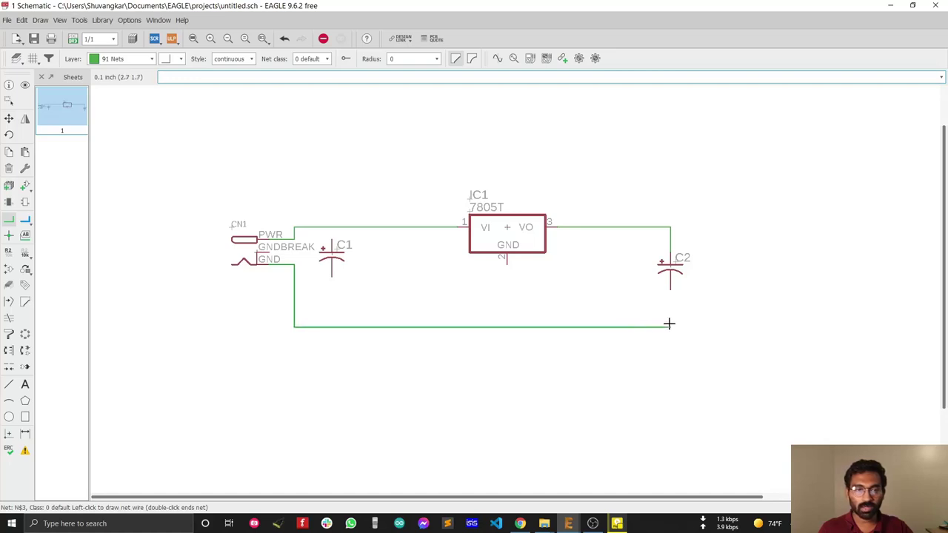
{"action": "left_click", "coordinate": [670, 289]}
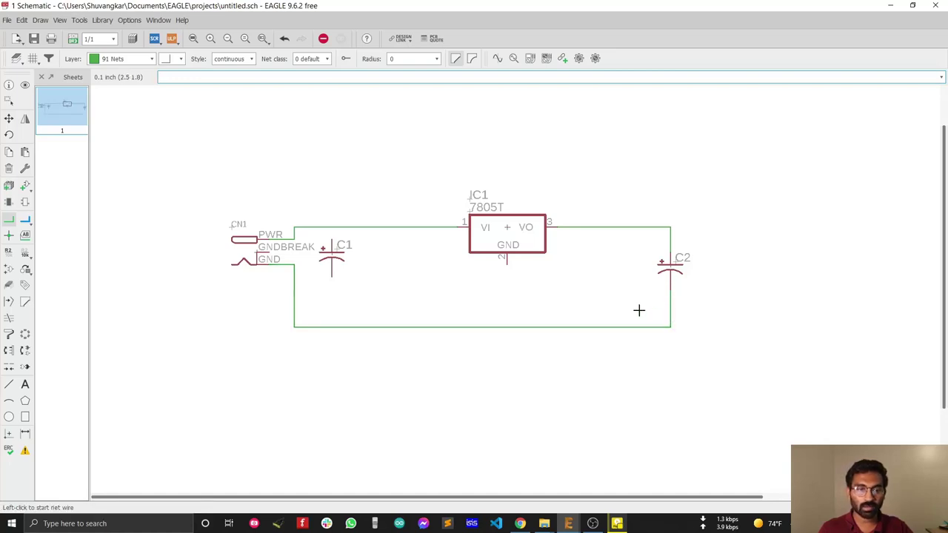
{"action": "scroll", "coordinate": [282, 246], "scroll_direction": "up", "scroll_amount": 3}
{"action": "left_click", "coordinate": [404, 229]}
{"action": "left_click", "coordinate": [404, 198]}
{"action": "scroll", "coordinate": [339, 211], "scroll_direction": "down", "scroll_amount": 2}
Connect C1's bottom pin and IC1's GND pin to the ground line.
{"action": "left_click", "coordinate": [404, 323]}
{"action": "left_click", "coordinate": [372, 354]}
{"action": "scroll", "coordinate": [371, 347], "scroll_direction": "down", "scroll_amount": 2}
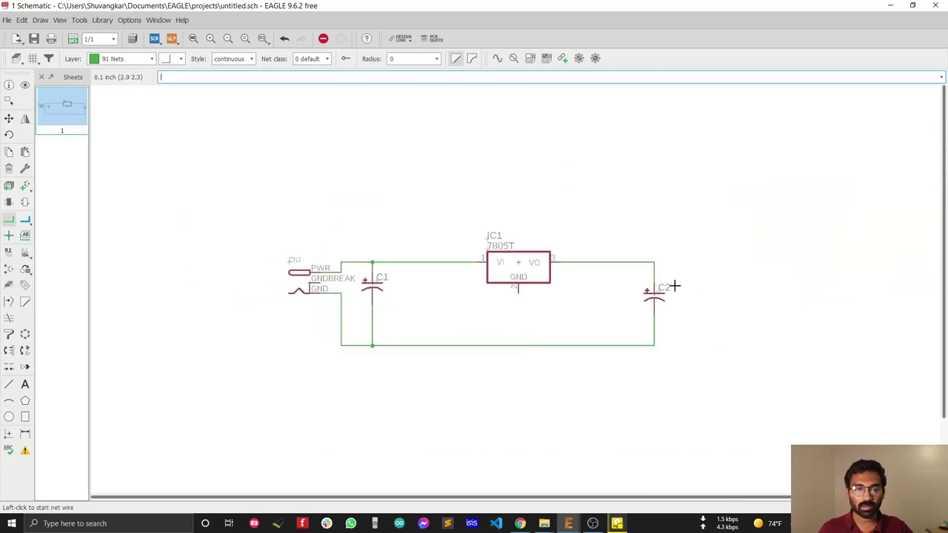
{"action": "scroll", "coordinate": [523, 311], "scroll_direction": "up", "scroll_amount": 2}
{"action": "left_click", "coordinate": [517, 278]}
{"action": "left_click", "coordinate": [518, 371]}
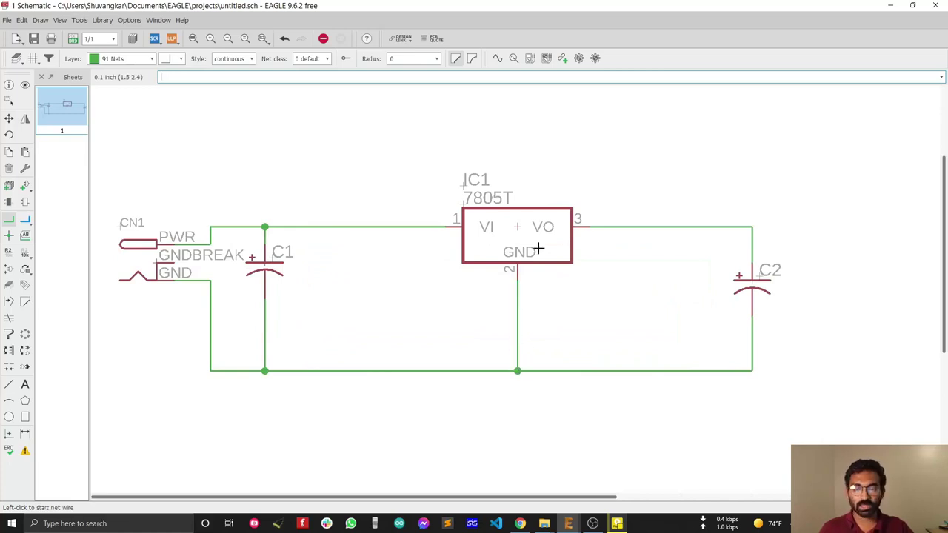
{"action": "scroll", "coordinate": [538, 261], "scroll_direction": "down", "scroll_amount": 2}
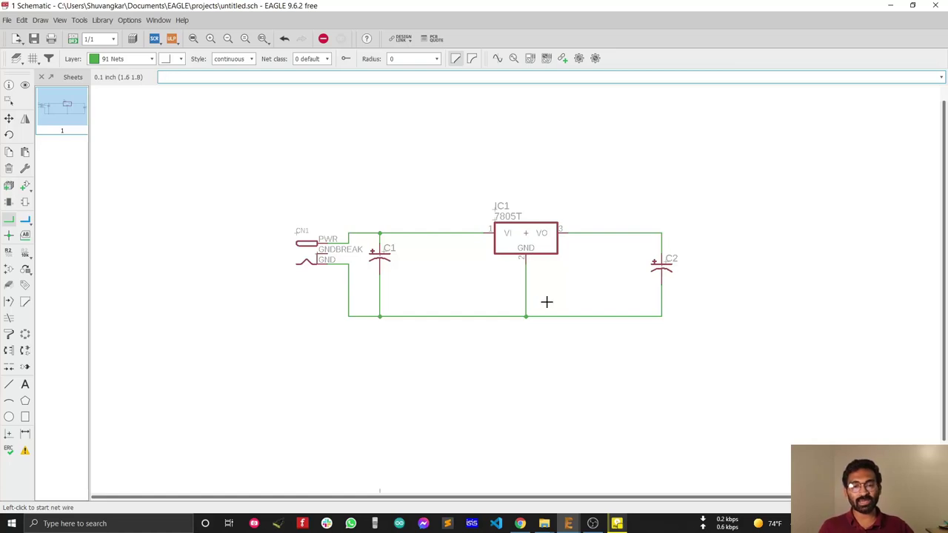
Add short output and ground stubs extending right from C2, then cancel the unfinished wire.
{"action": "left_click", "coordinate": [661, 232]}
{"action": "scroll", "coordinate": [684, 231], "scroll_direction": "up", "scroll_amount": 2}
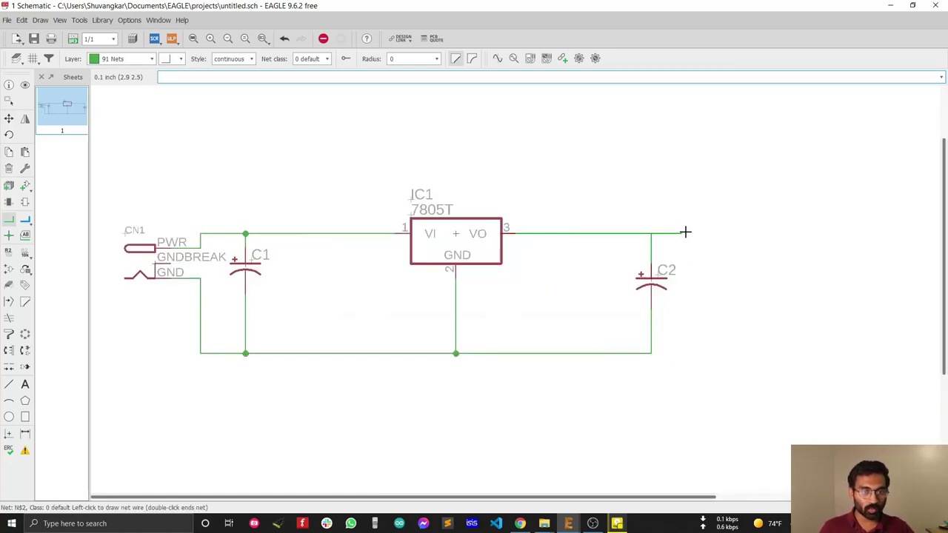
{"action": "double_click", "coordinate": [685, 232]}
{"action": "left_click", "coordinate": [652, 353]}
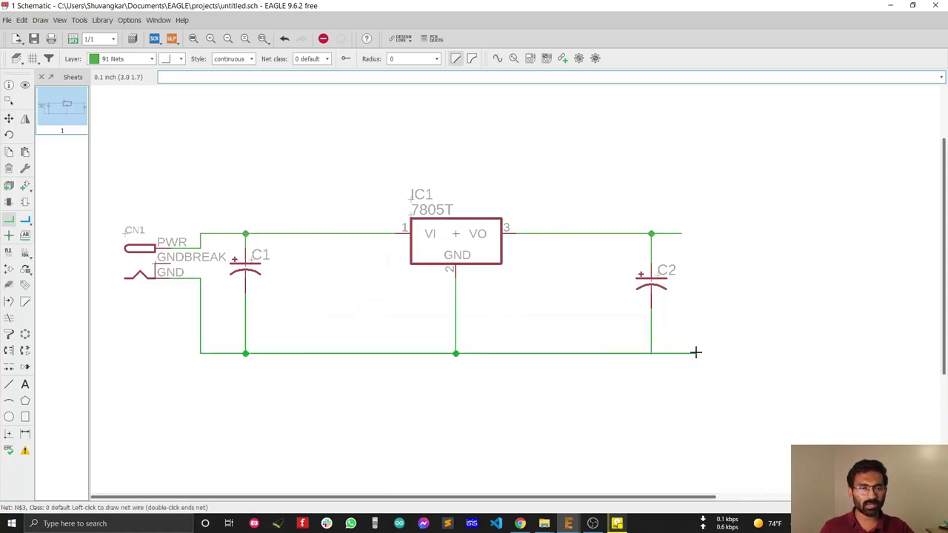
{"action": "left_click", "coordinate": [697, 353]}
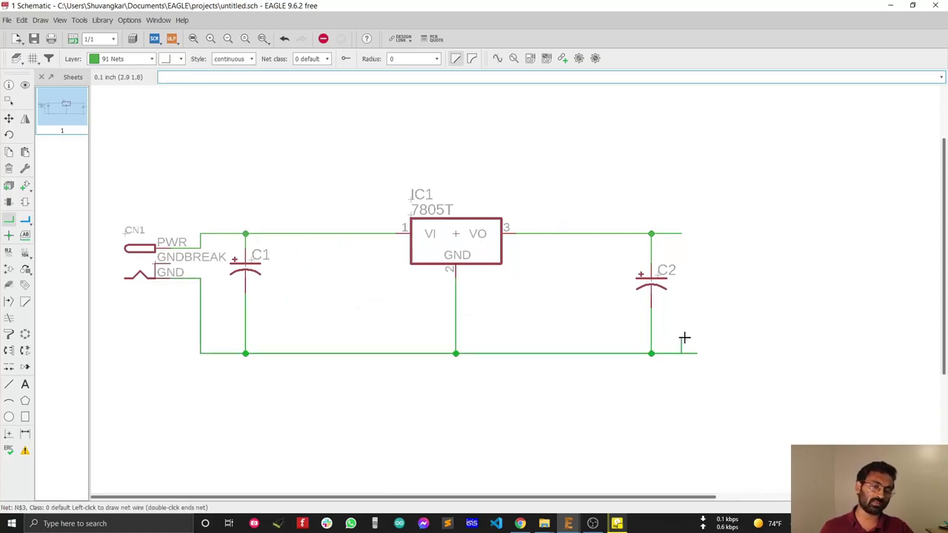
{"action": "key", "text": "Escape"}
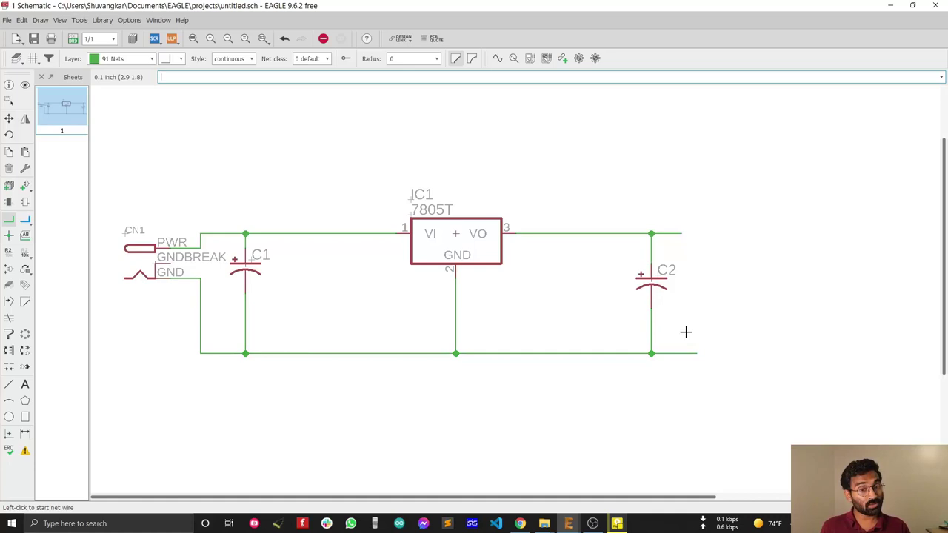